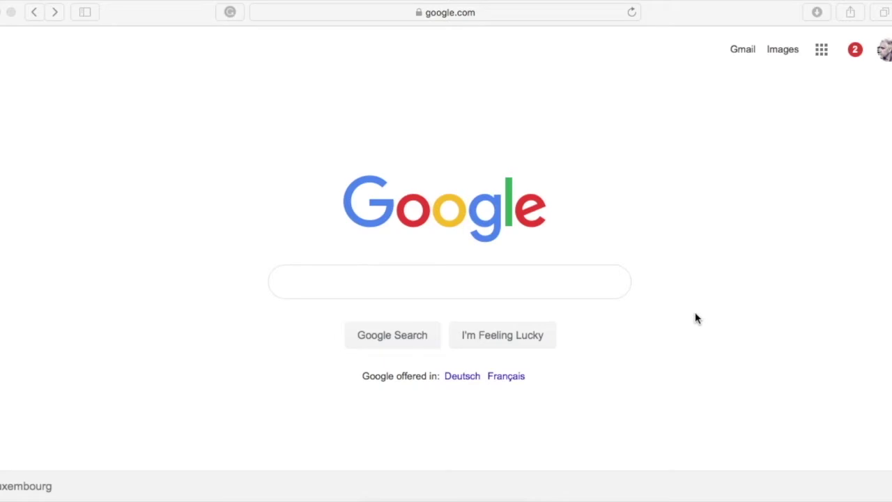
Step: Search Google for rekordbox and open the official rekordbox.com result
left_click(460, 279)
type("rekords")
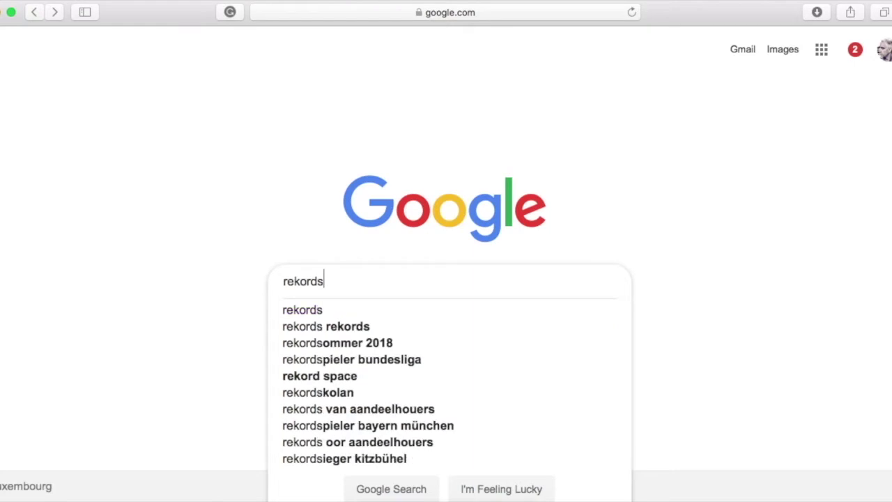
key("BackSpace")
type("box")
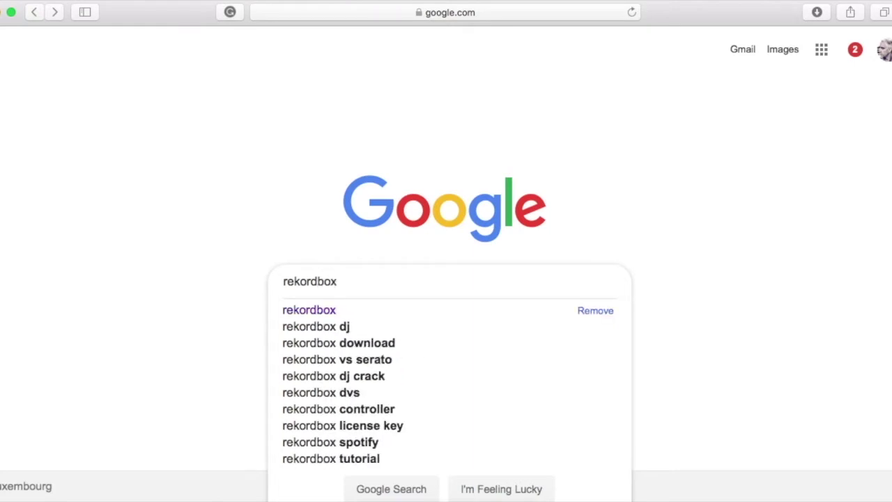
key("Return")
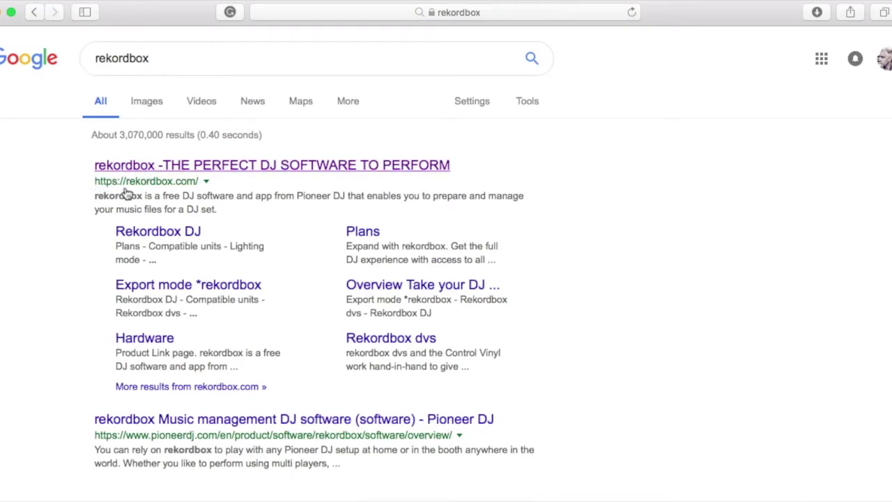
left_click(253, 170)
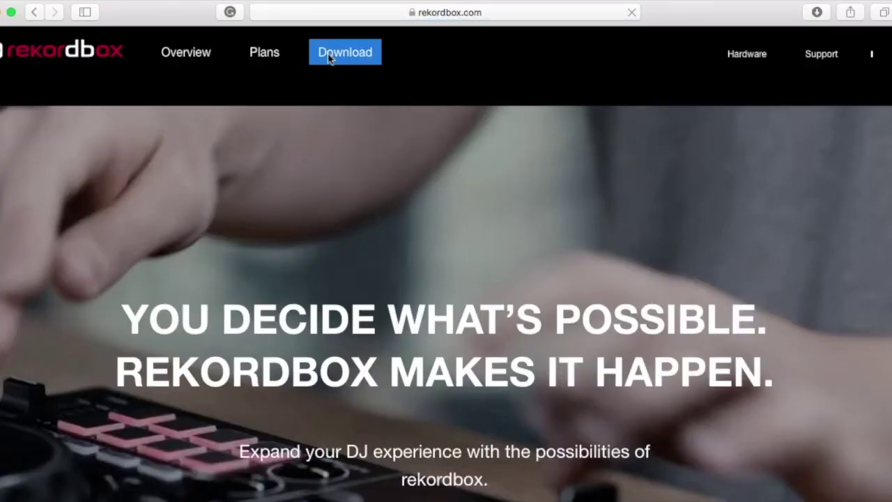
Step: Agree to the Software End User License Agreement and download rekordbox 5.4.3 for Mac
scroll(413, 352, "down", 5)
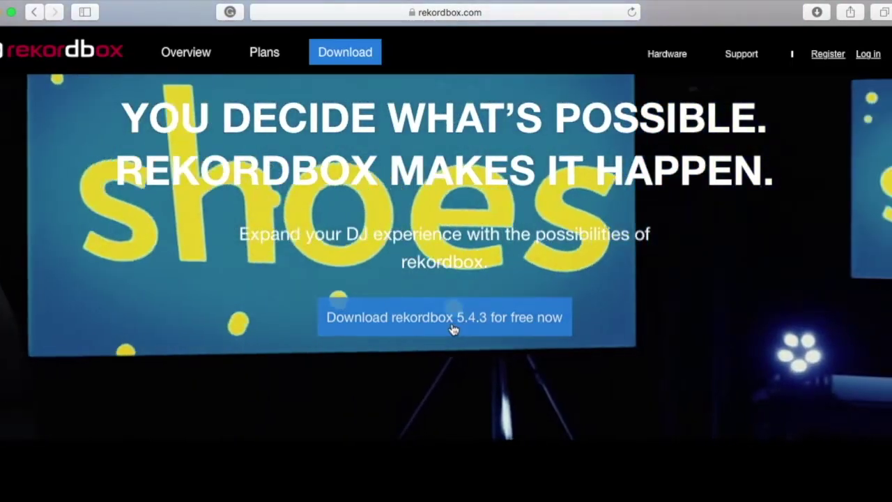
left_click(452, 325)
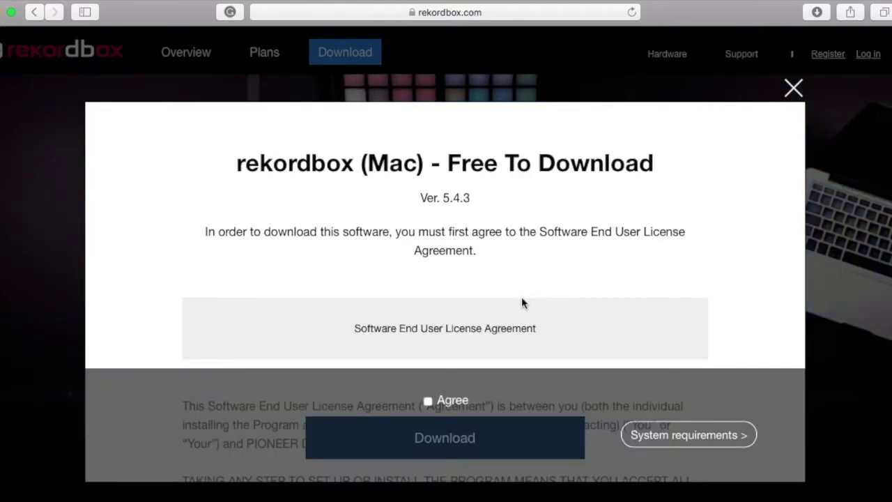
left_click(427, 401)
left_click(434, 438)
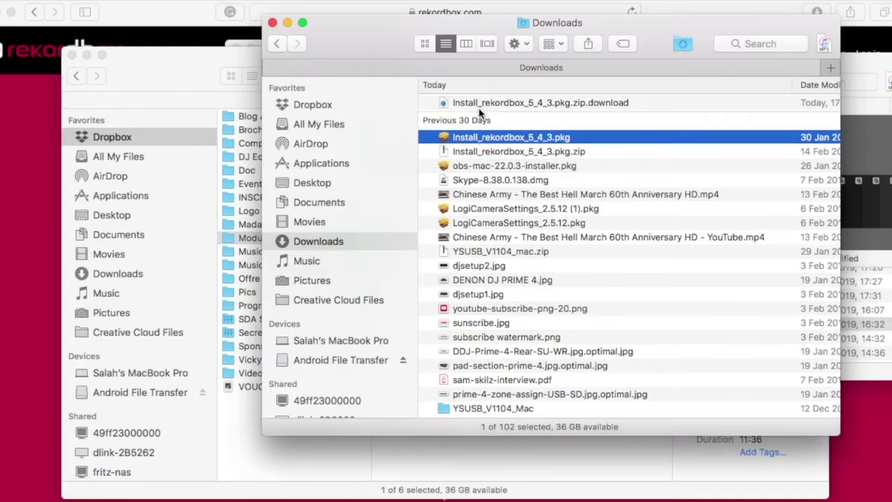
Step: Launch the Install_rekordbox_5_4_3.pkg installer and proceed through its introduction and software license agreement
left_click(463, 138)
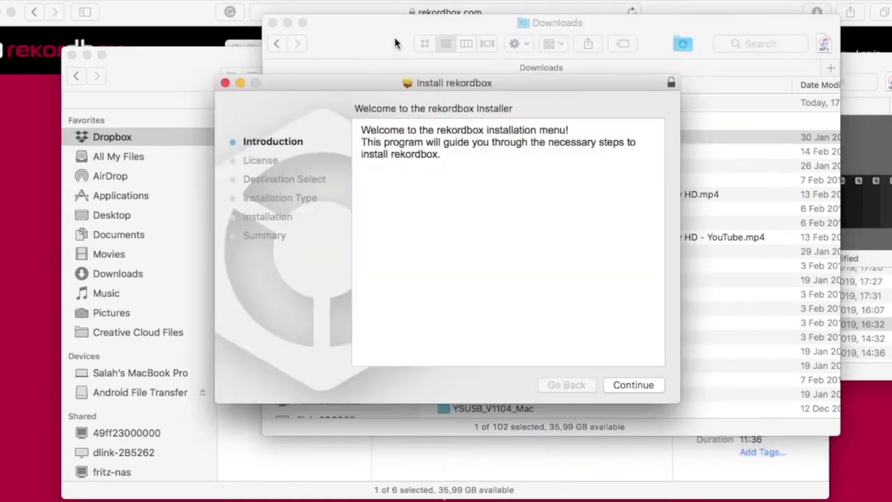
left_click(621, 389)
left_click(626, 389)
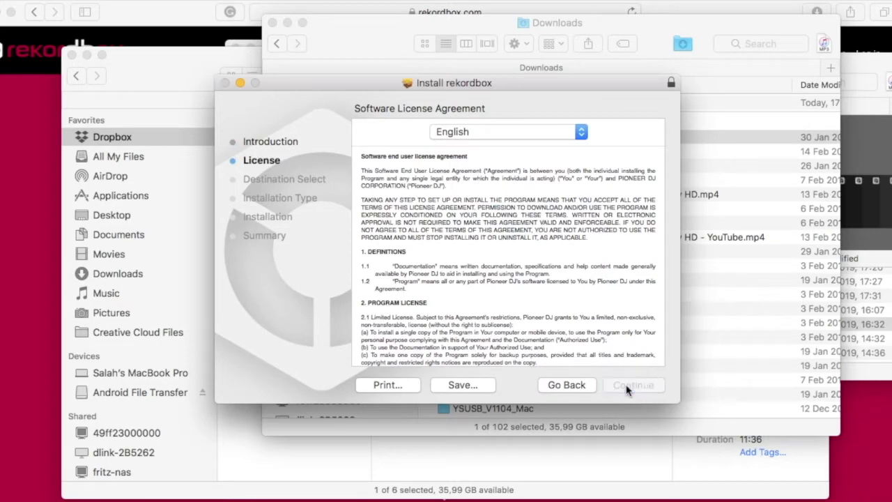
left_click(602, 207)
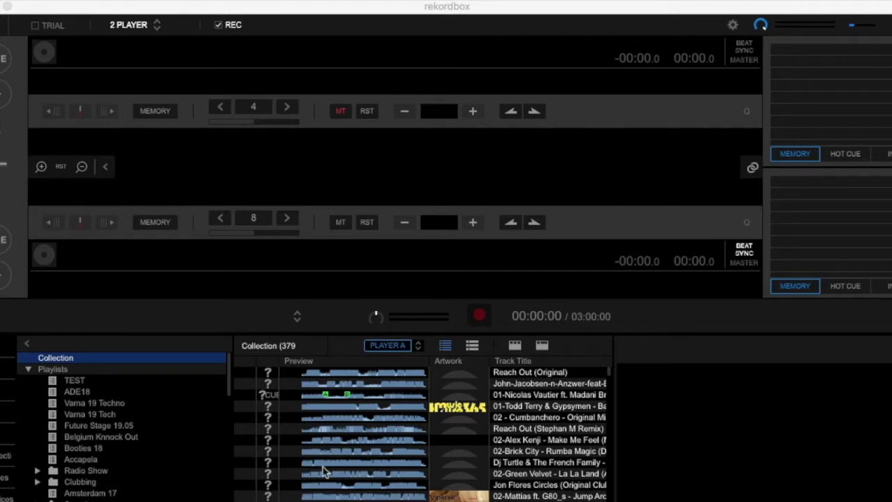
Step: Create a new playlist named TEST under Playlists
left_click(74, 391)
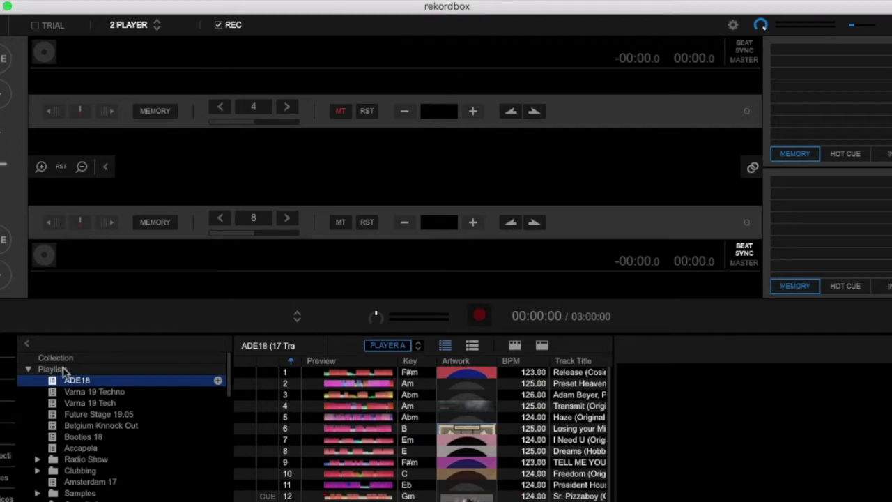
left_click(175, 370)
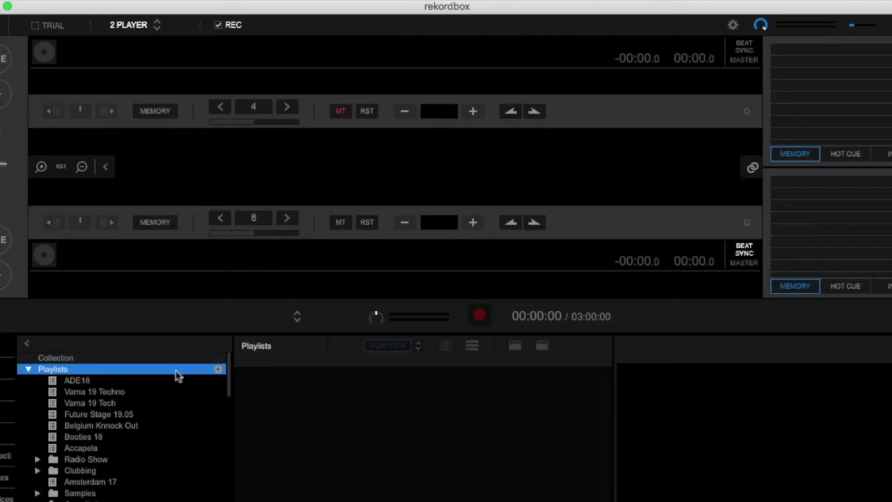
left_click(217, 370)
type("TEST")
key("Return")
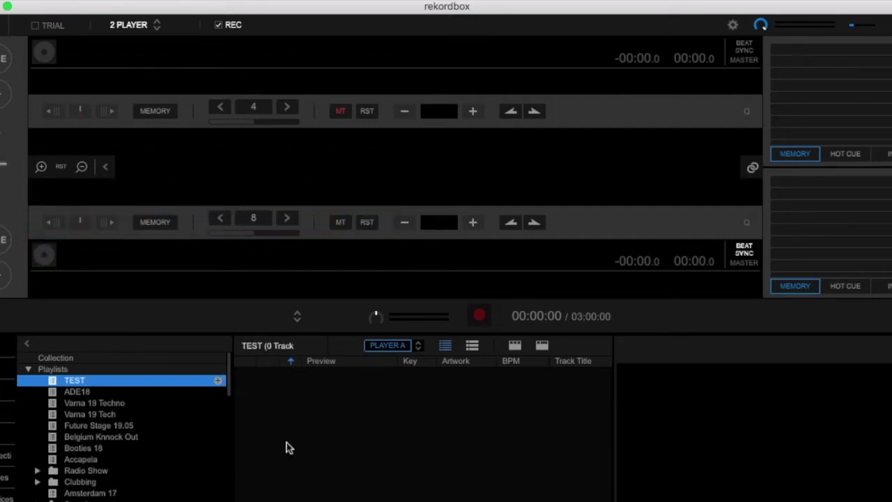
Step: Switch to Finder and open the 03-2018 folder inside Music, PLAYLIST, 2018
key("super+Tab")
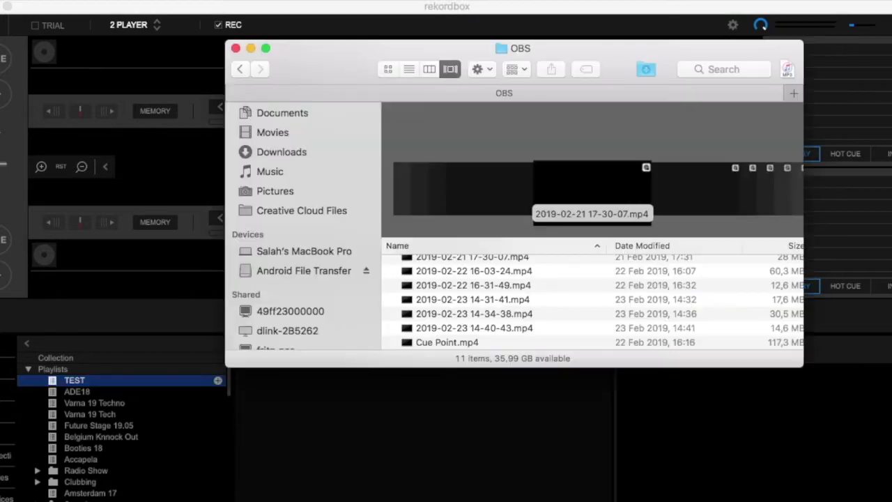
left_click(278, 173)
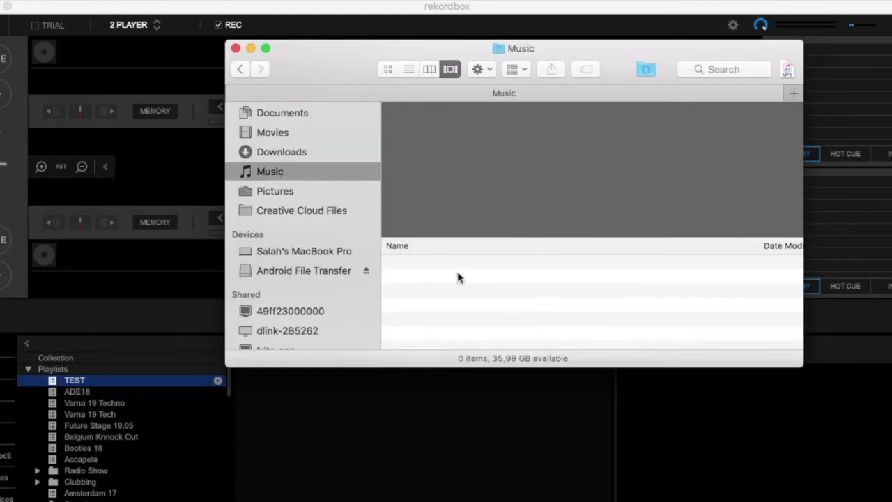
left_click(470, 282)
key("Right")
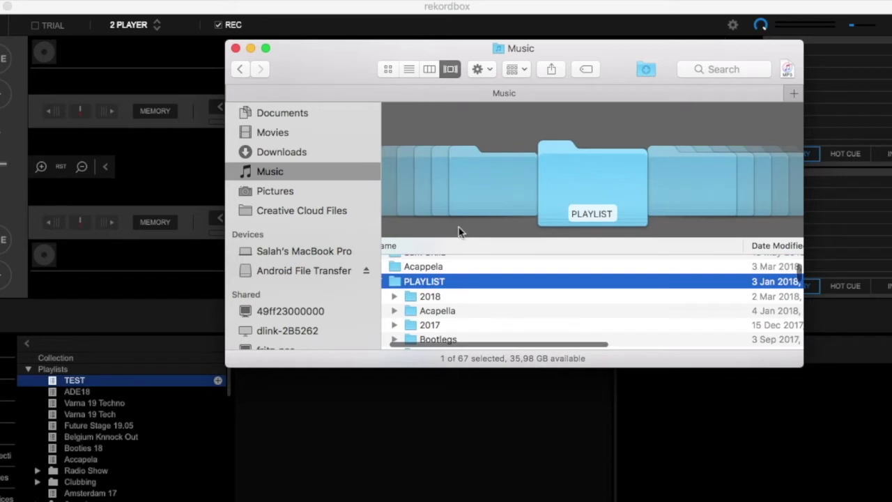
double_click(422, 296)
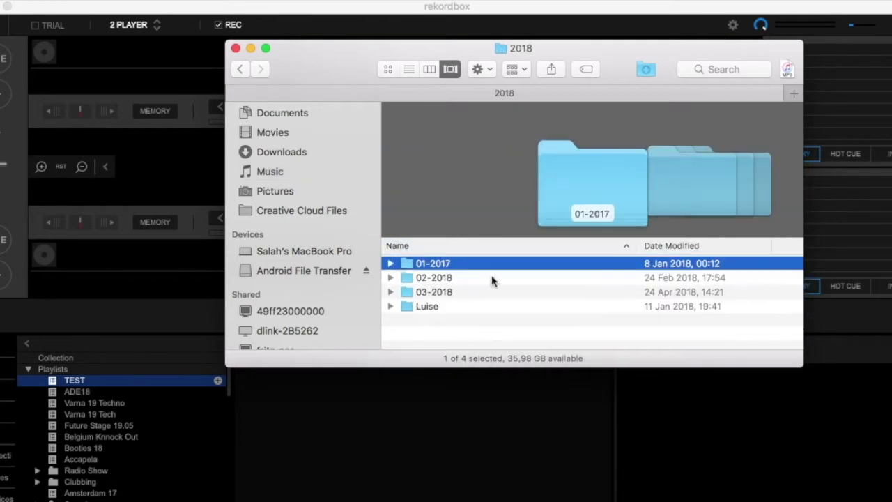
left_click(422, 291)
double_click(426, 292)
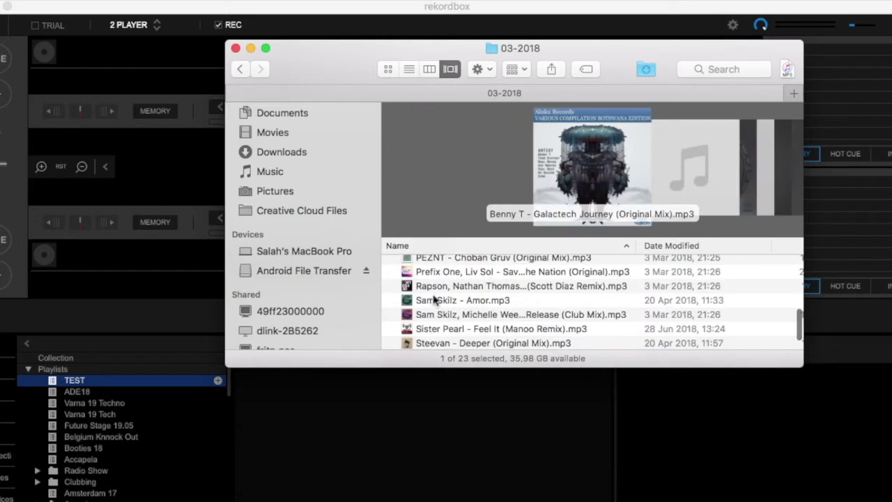
Step: Add the five tracks from Release (Club Mix) through Lutho in the 03-2018 folder to the TEST playlist
left_click(432, 301)
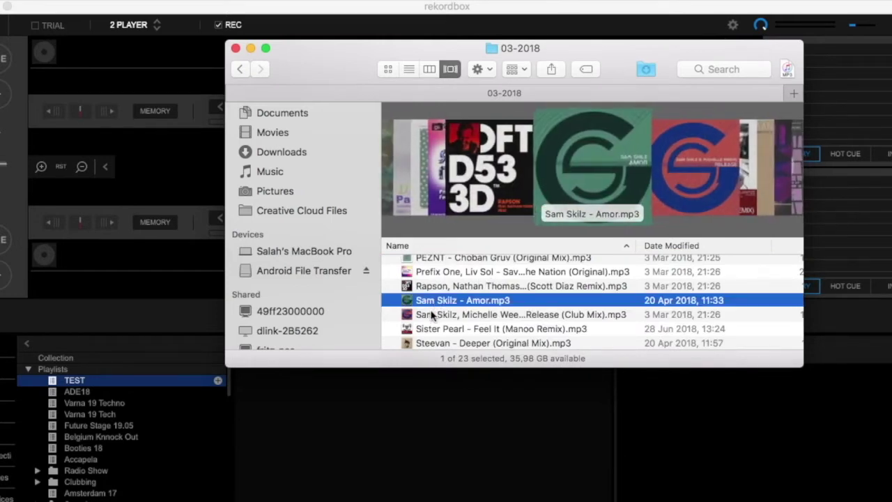
left_click(431, 315)
scroll(431, 314, "down", 3)
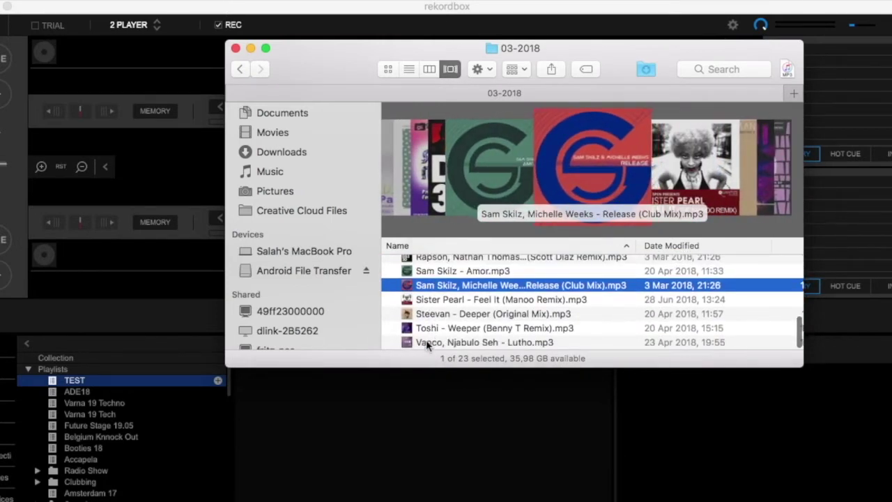
left_click(425, 342, "shift")
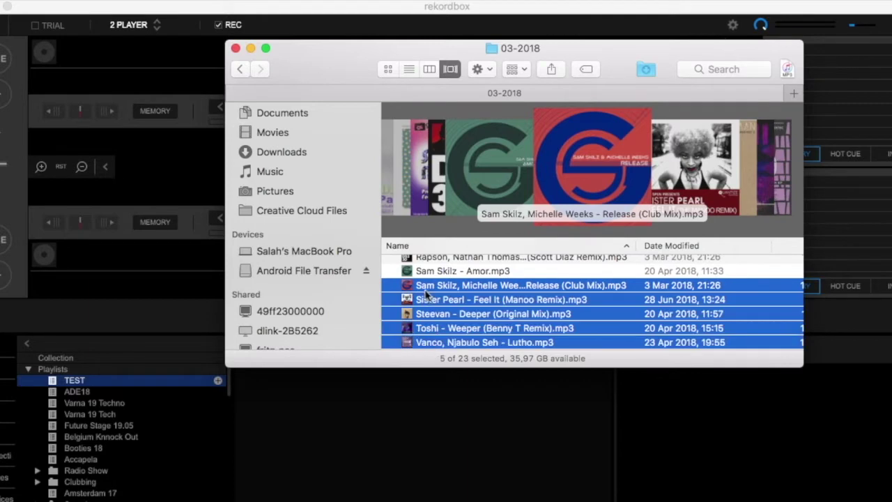
left_click_drag(426, 294, 312, 406)
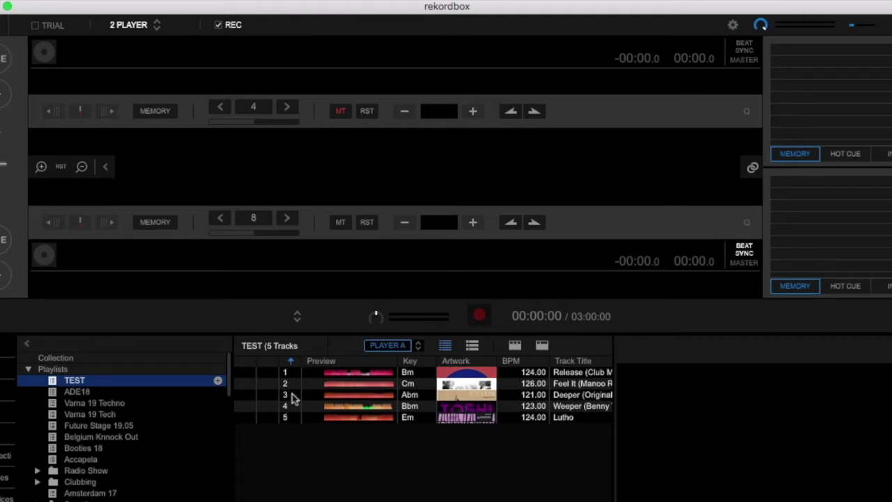
Step: Preview different parts of Release (Club Mix) and Feel It (Manoo Remix) from the TEST playlist, stopping each preview
left_click(334, 375)
left_click(341, 373)
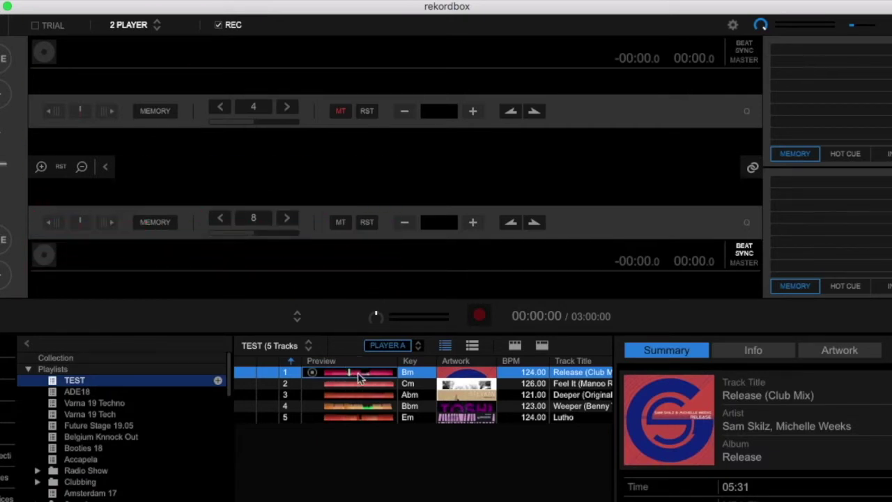
left_click(358, 373)
left_click(312, 373)
left_click(337, 389)
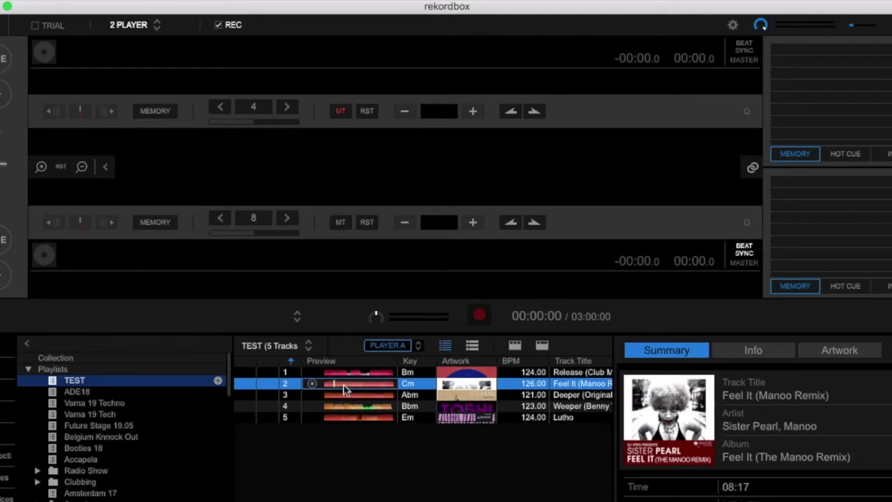
left_click(365, 384)
left_click(312, 384)
Step: Load Release (Club Mix) onto the first player and review its summary in the information window
left_click_drag(318, 372, 138, 78)
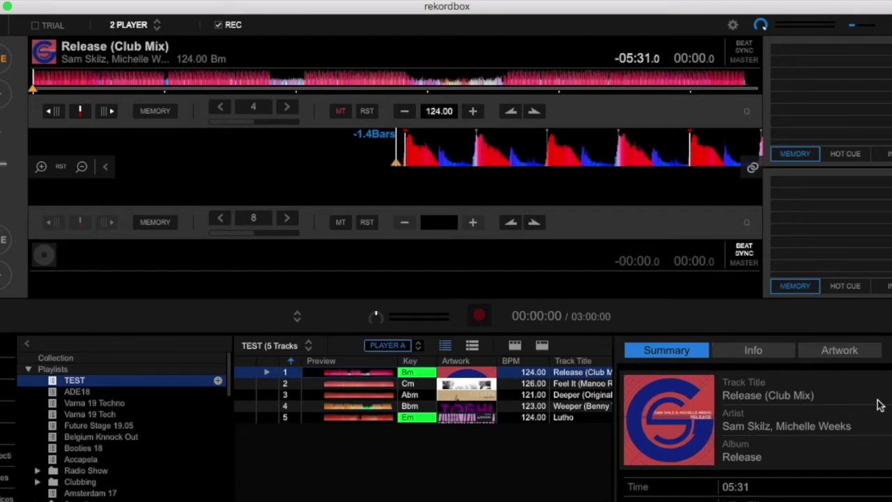
left_click(760, 411)
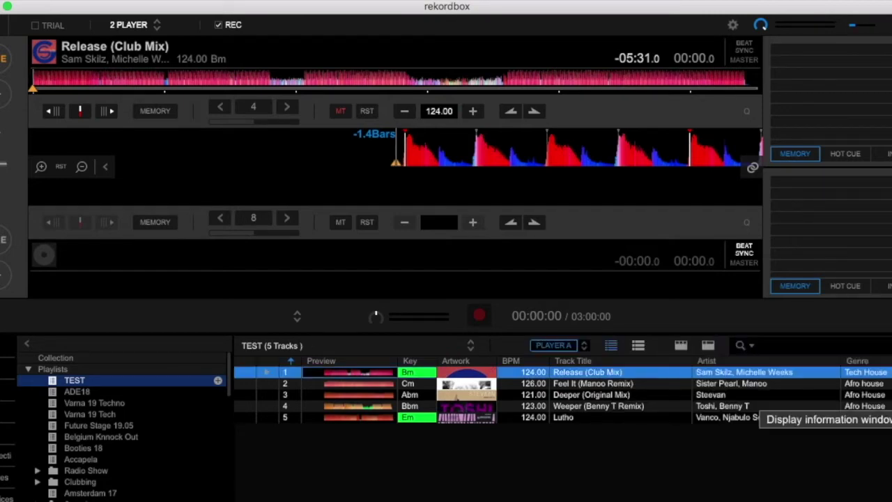
left_click(760, 411)
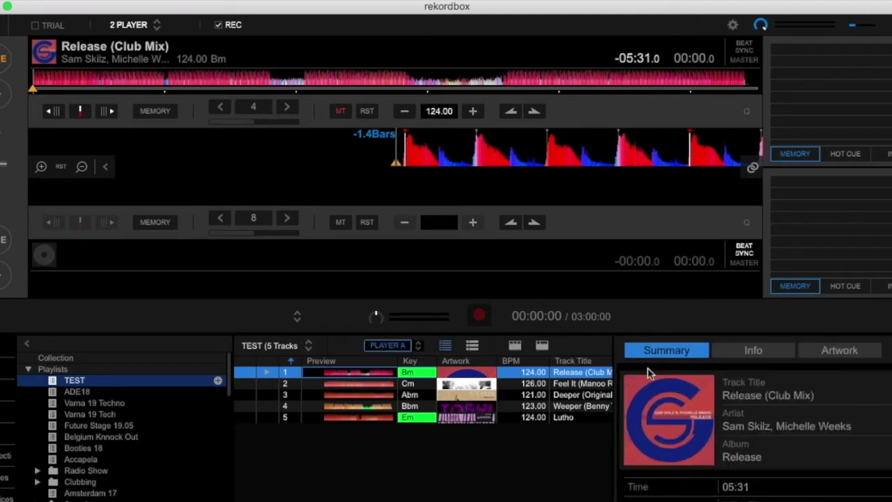
scroll(758, 443, "down", 4)
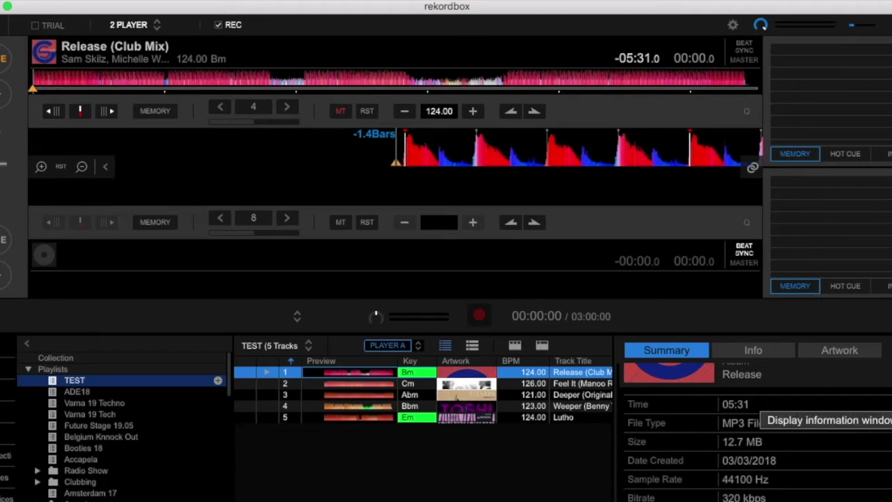
Step: Hide the information window and examine the TEST playlist's track columns, from preview and key through KUVO Message
left_click(886, 414)
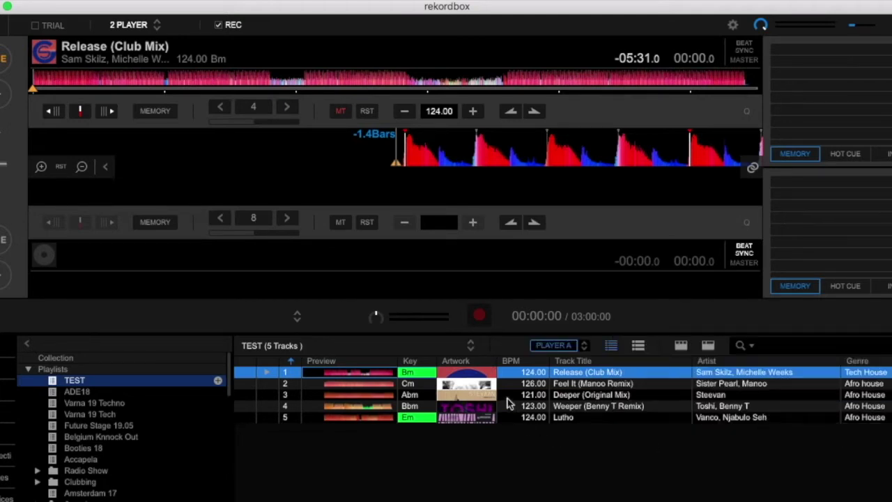
scroll(594, 390, "right", 3)
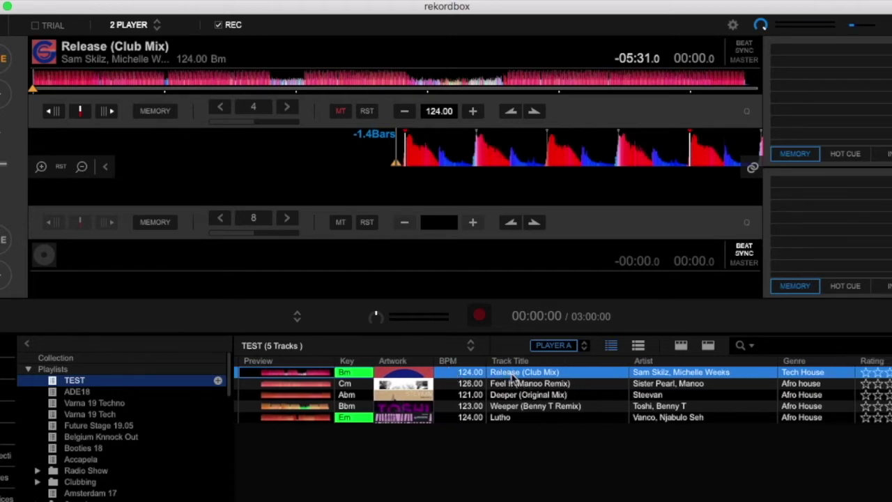
scroll(697, 376, "right", 3)
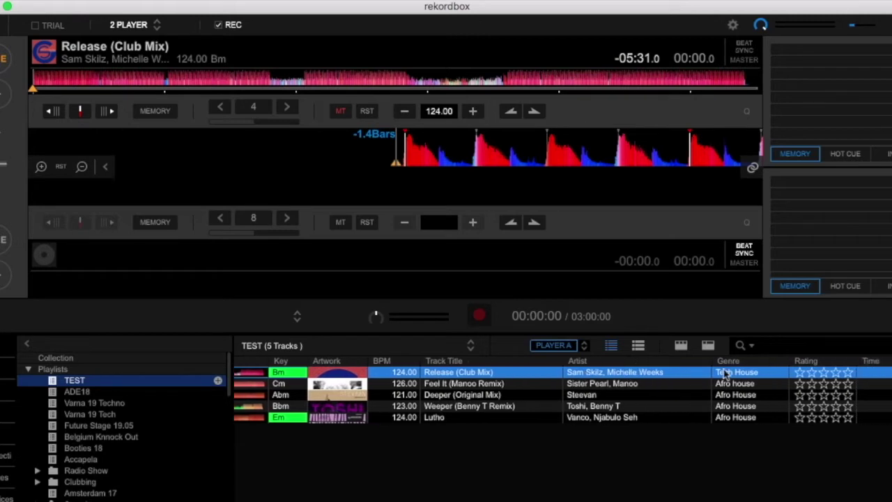
scroll(791, 374, "right", 2)
scroll(795, 374, "right", 1)
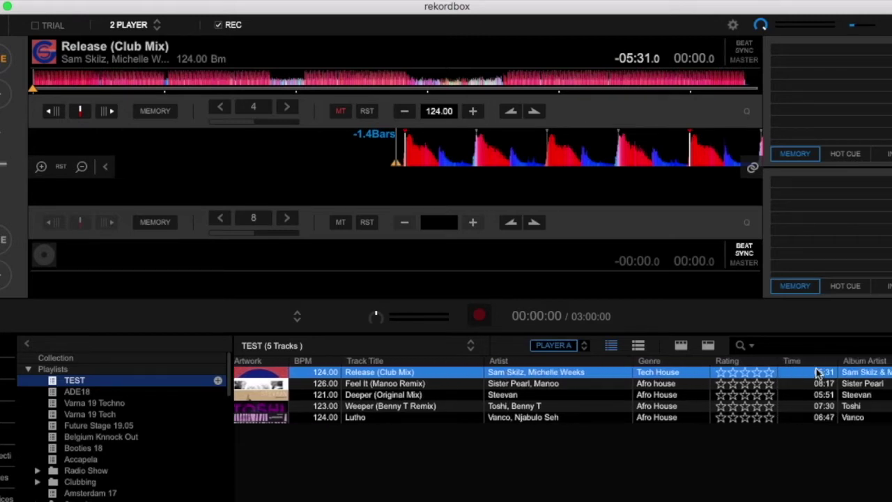
scroll(819, 374, "right", 5)
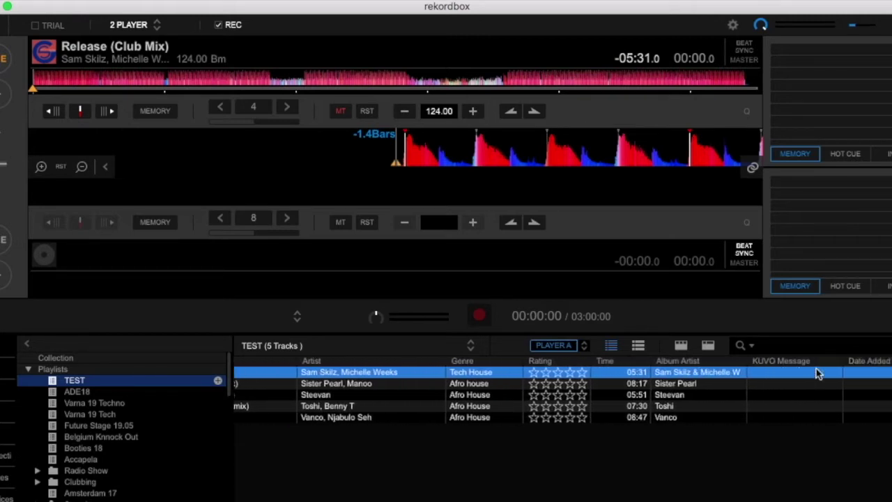
scroll(819, 375, "left", 10)
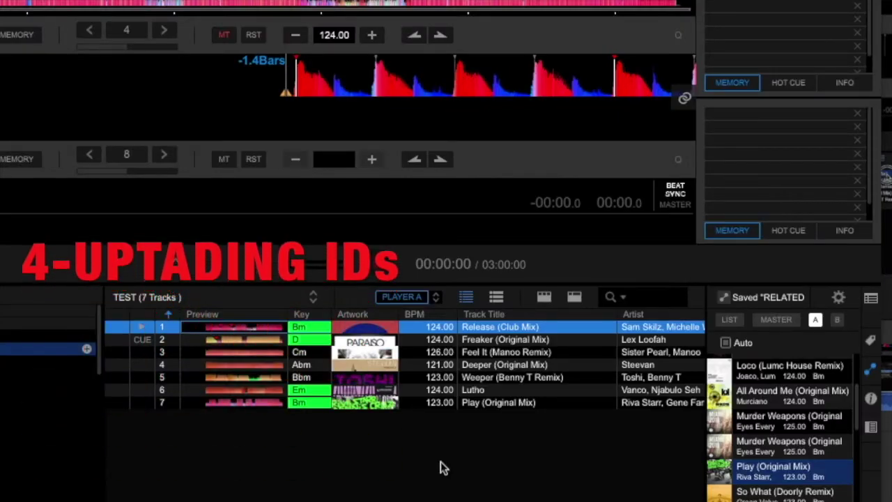
Step: Try editing the track title of Release (Club Mix) directly in the TEST playlist, entering test and deleting characters
left_click(522, 328)
left_click(551, 327)
key("BackSpace")
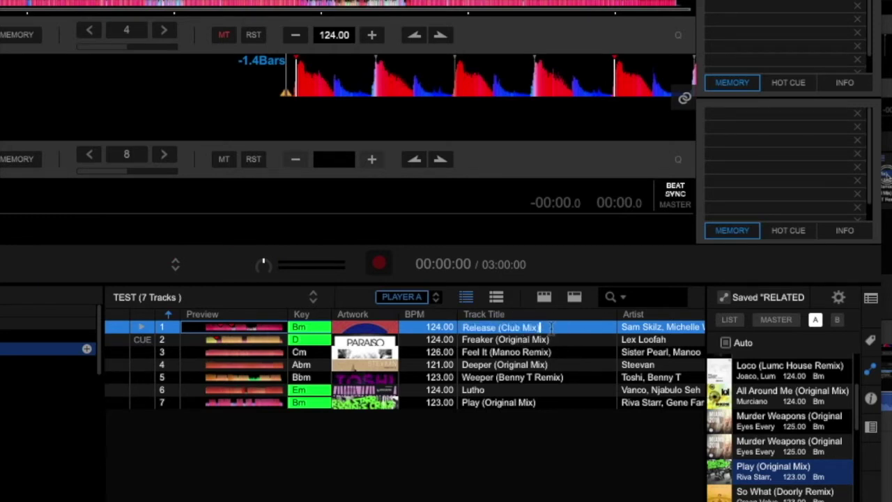
type("test")
key("BackSpace")
key("BackSpace")
key("BackSpace")
left_click(540, 340)
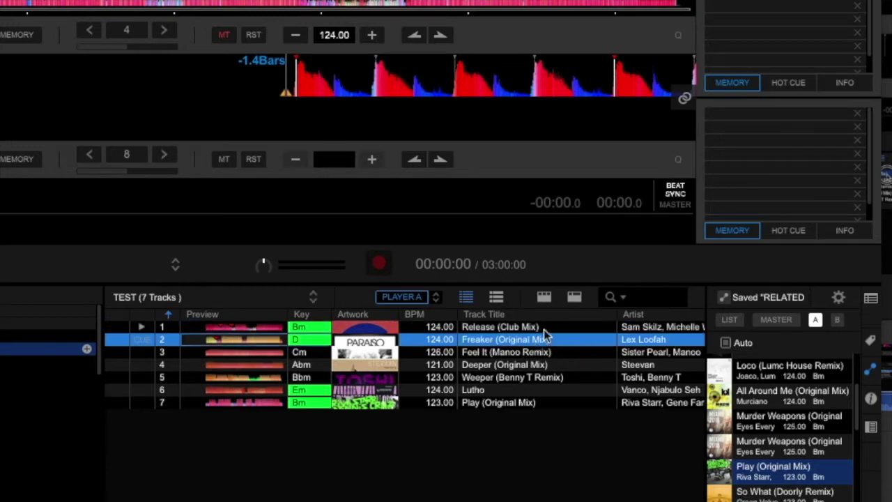
Step: Open the information window for Release (Club Mix) and review its artwork, info and summary
left_click(547, 327)
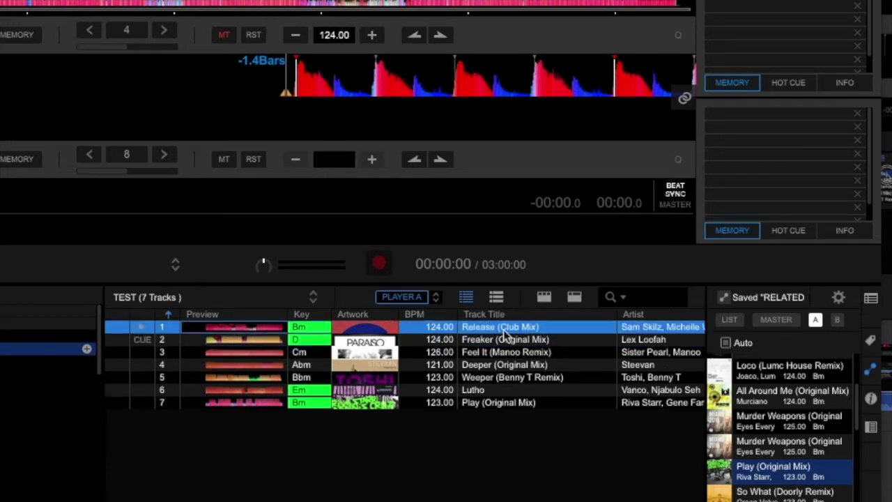
left_click(871, 399)
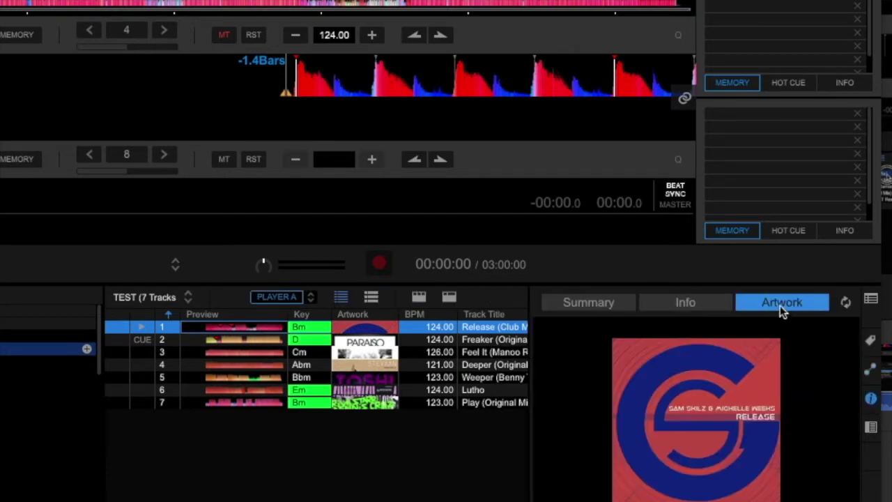
left_click(667, 311)
left_click(600, 305)
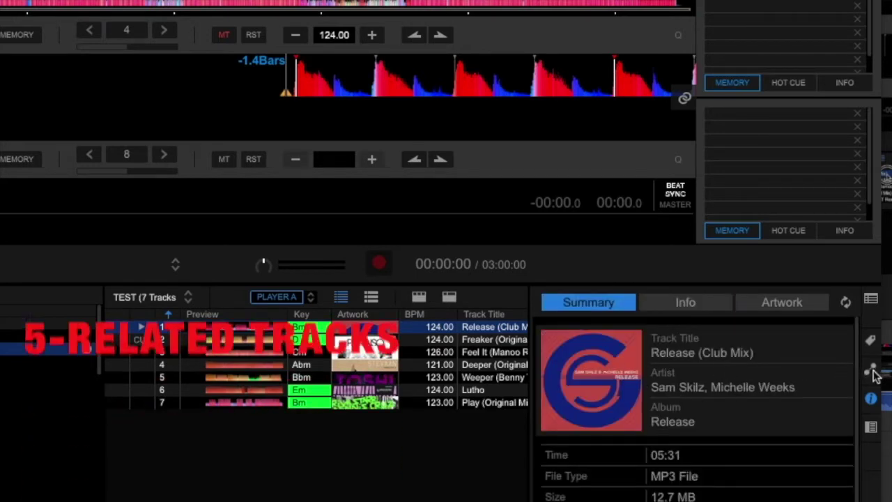
Step: Show related tracks for Release (Club Mix) on the first player and accept the BPM, key, genre and Mytag matching criteria
left_click(875, 373)
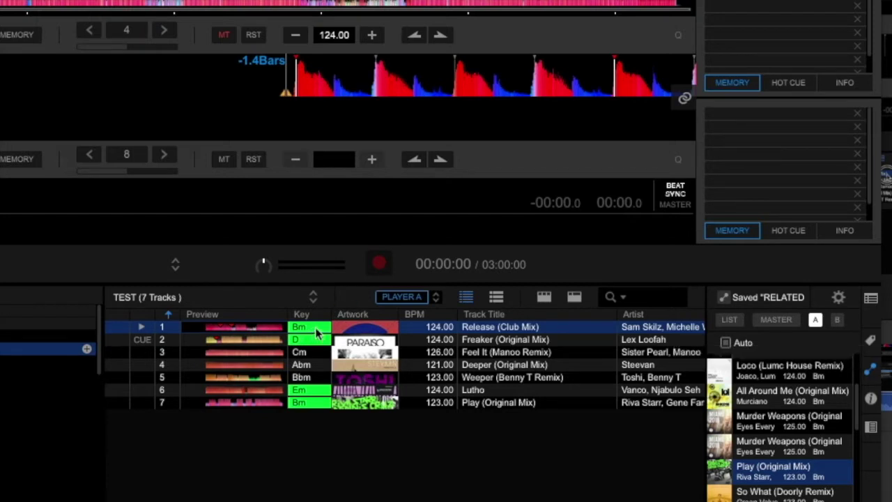
left_click_drag(278, 333, 230, 70)
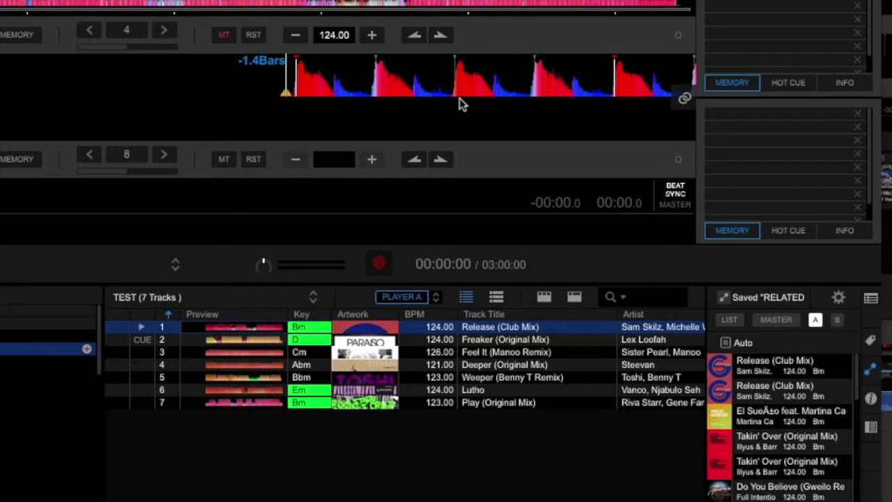
left_click(841, 298)
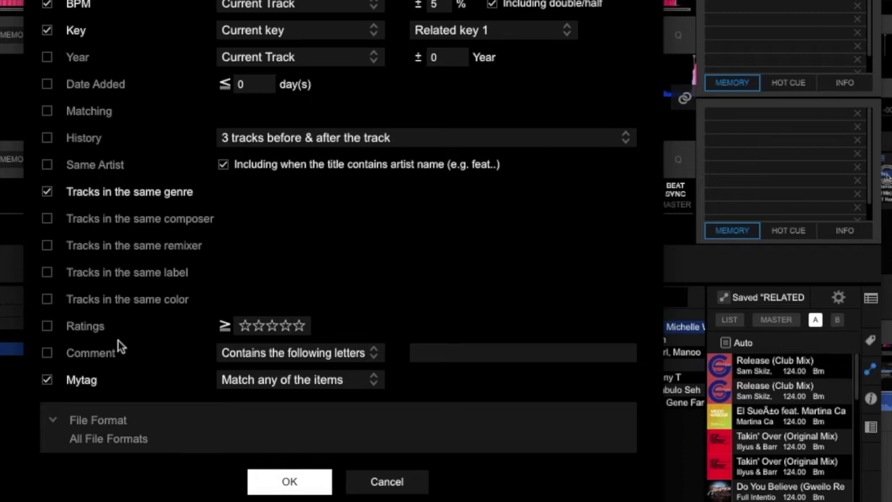
key("Return")
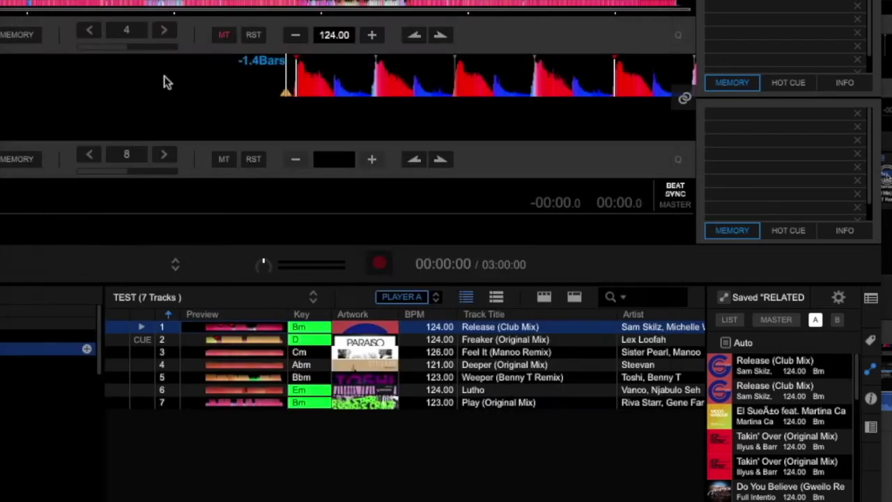
Step: Load Freaker (Original Mix) onto the first player and browse its related tracks
left_click(475, 342)
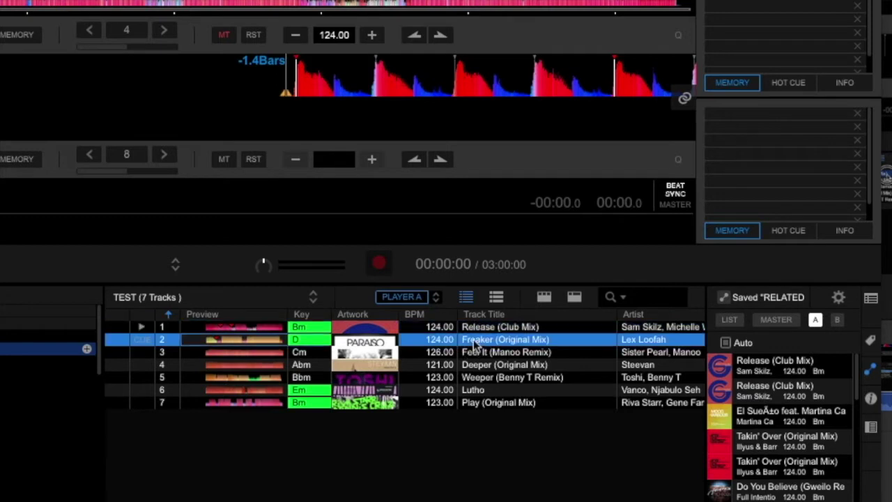
double_click(282, 341)
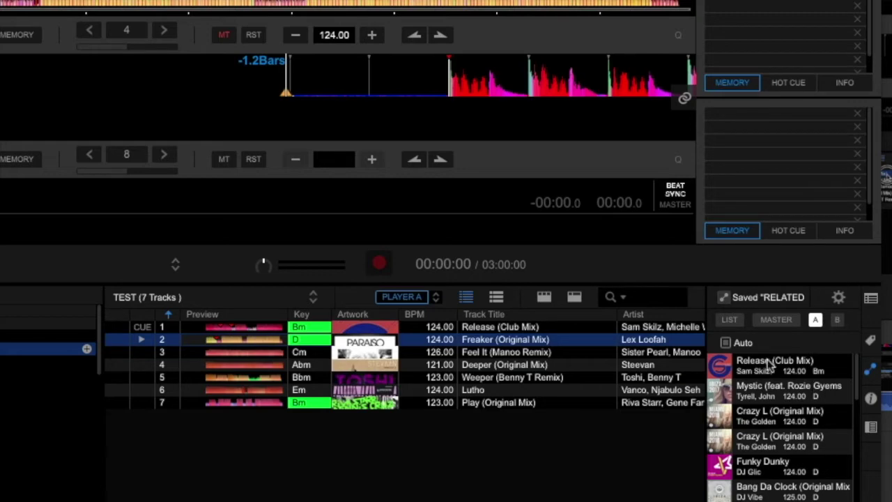
scroll(772, 463, "down", 5)
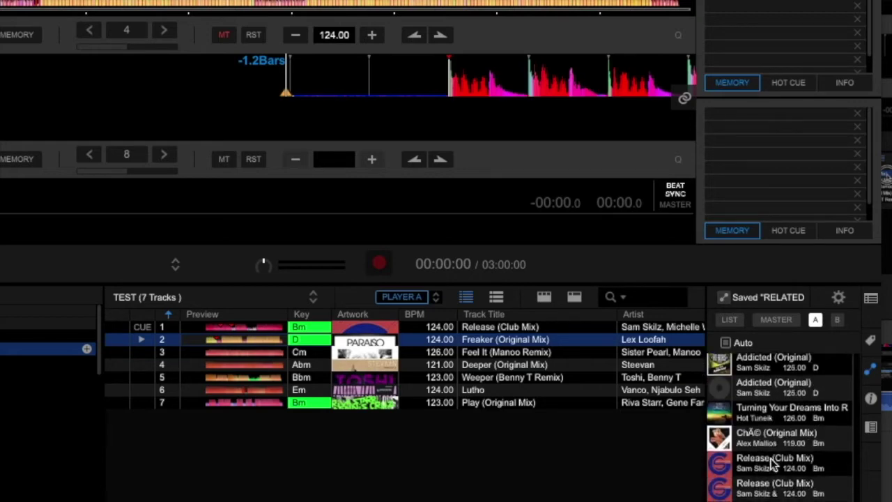
scroll(772, 463, "up", 5)
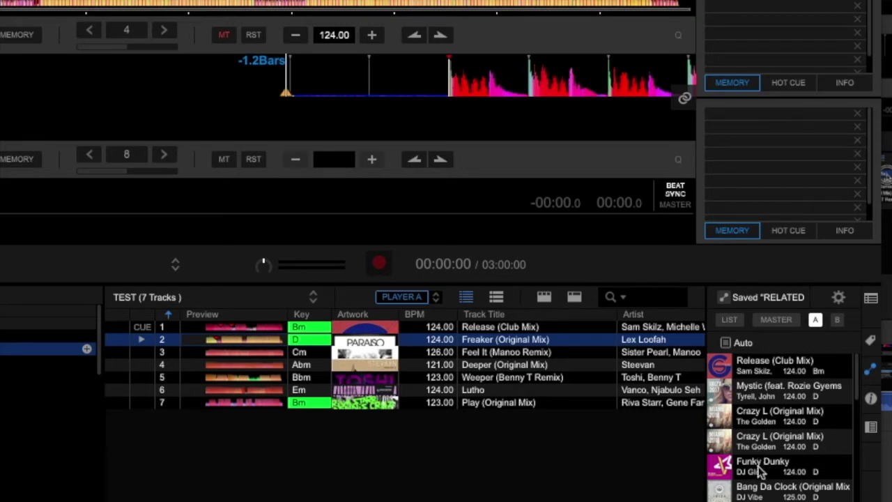
Step: Add the related track Funky Dunky to the TEST playlist and move it directly above Freaker (Original Mix)
left_click_drag(761, 471, 419, 428)
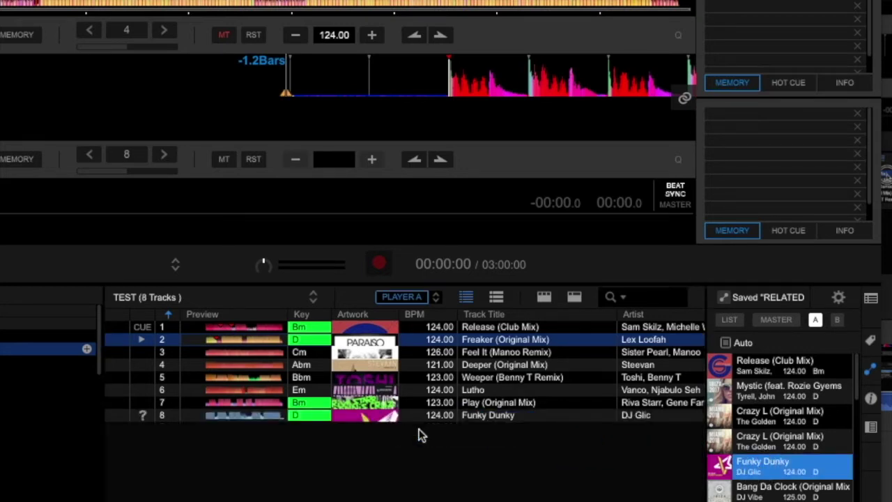
left_click_drag(285, 415, 275, 342)
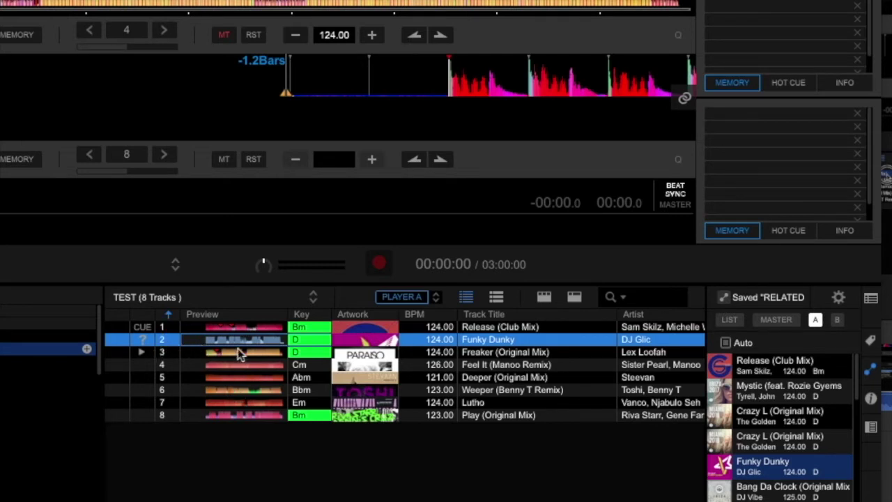
left_click_drag(253, 345, 253, 211)
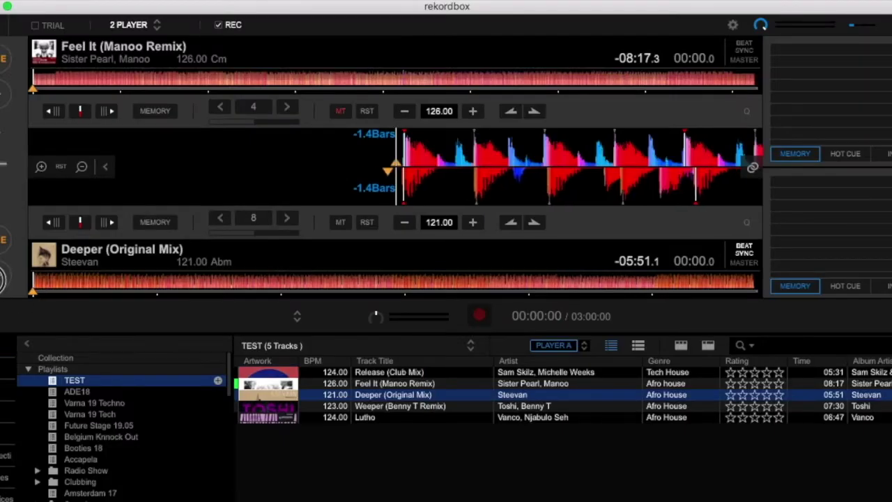
Step: Listen to successive parts of Deeper (Original Mix) on the second player, jumping ahead to about 03:31
left_click(99, 283)
left_click(174, 285)
left_click(275, 283)
left_click(355, 282)
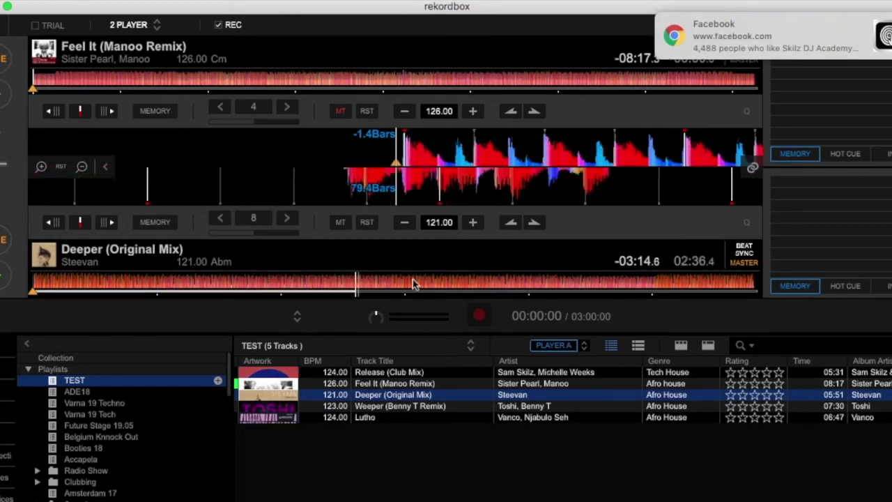
left_click(440, 281)
left_click(467, 281)
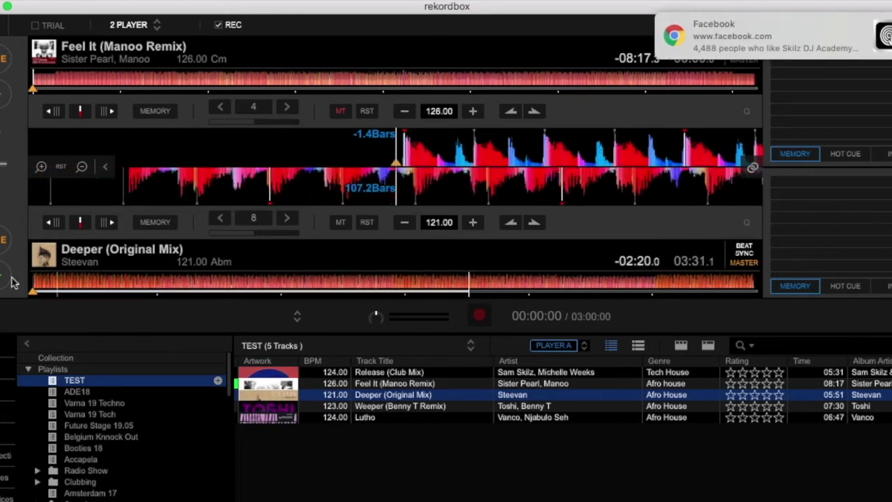
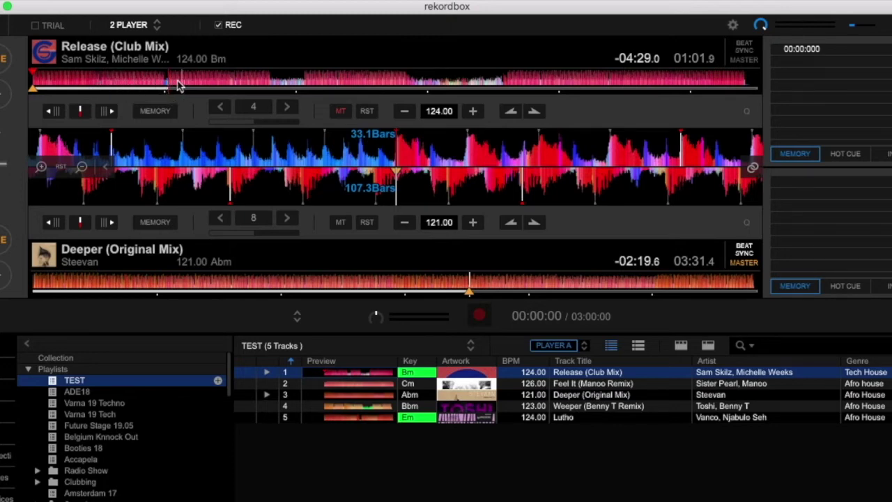
Step: Set a cue point on Release (Club Mix) at 01:01:998, where the beat returns, and store it as a memory cue
mouse_move(401, 158)
left_mouse_down()
mouse_move(434, 151)
mouse_move(394, 159)
left_mouse_up()
left_click(146, 78)
left_click(159, 79)
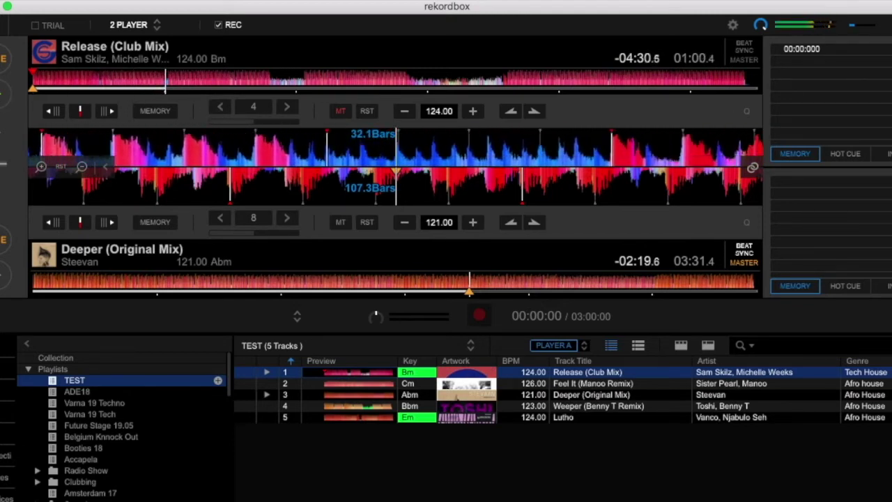
left_click(107, 110)
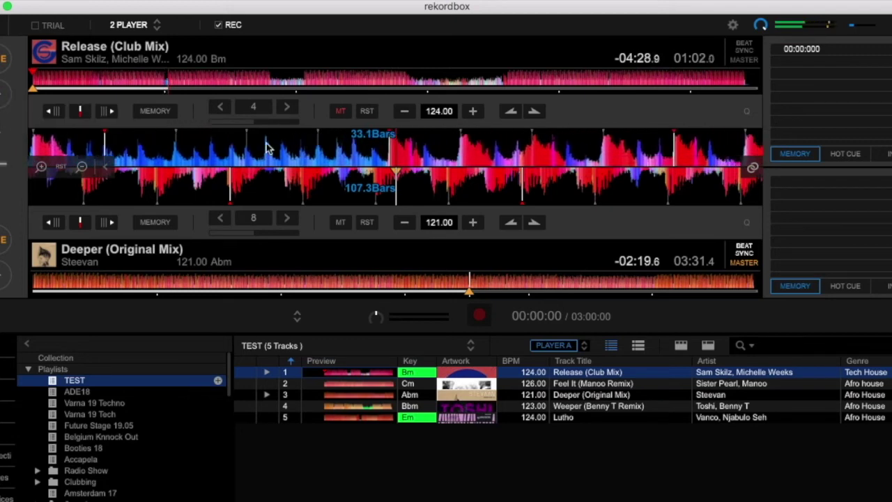
left_click_drag(408, 155, 398, 146)
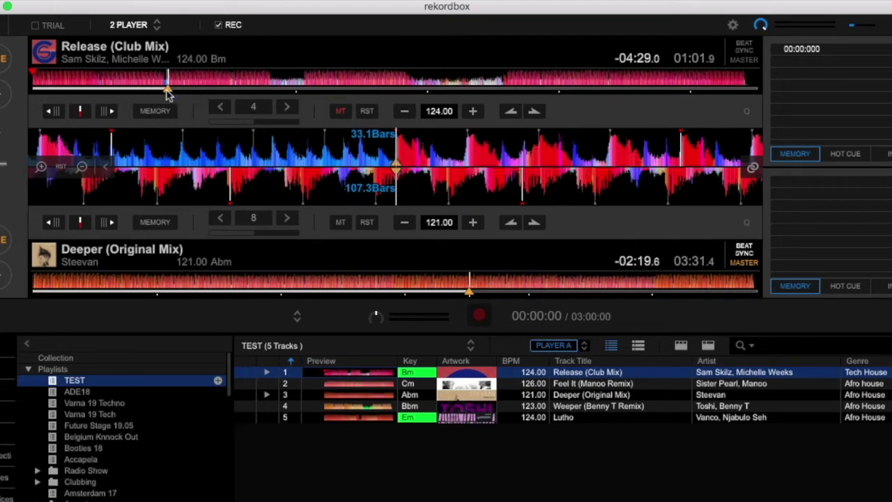
left_click(154, 111)
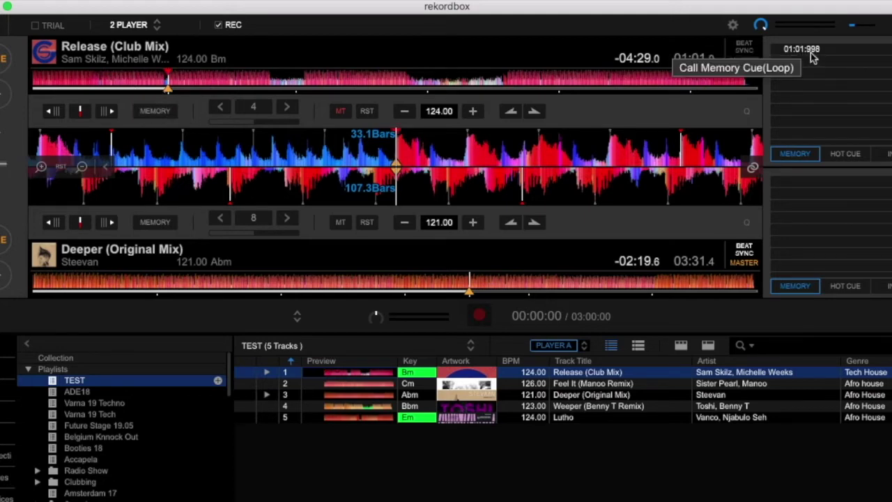
Step: Find the start of the breakdown in Release (Club Mix) and store a second memory cue at 01:48:450
left_click(265, 83)
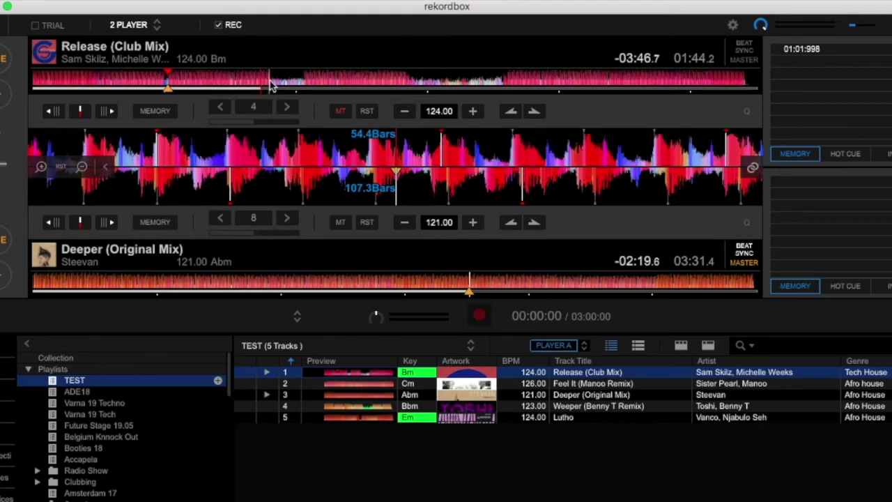
left_click(276, 87)
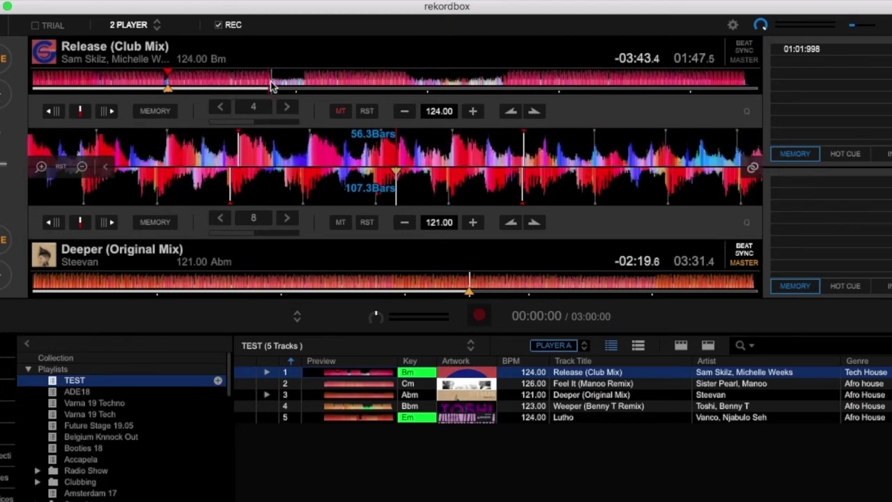
left_click(2, 98)
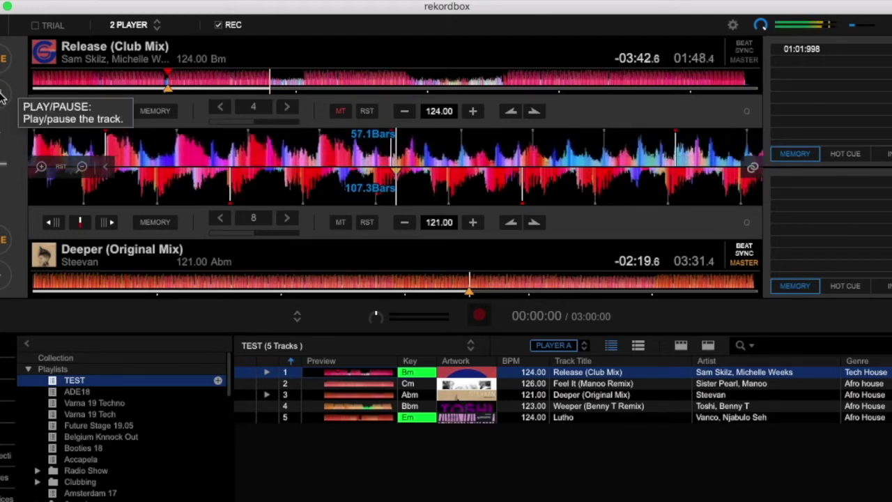
left_click(265, 78)
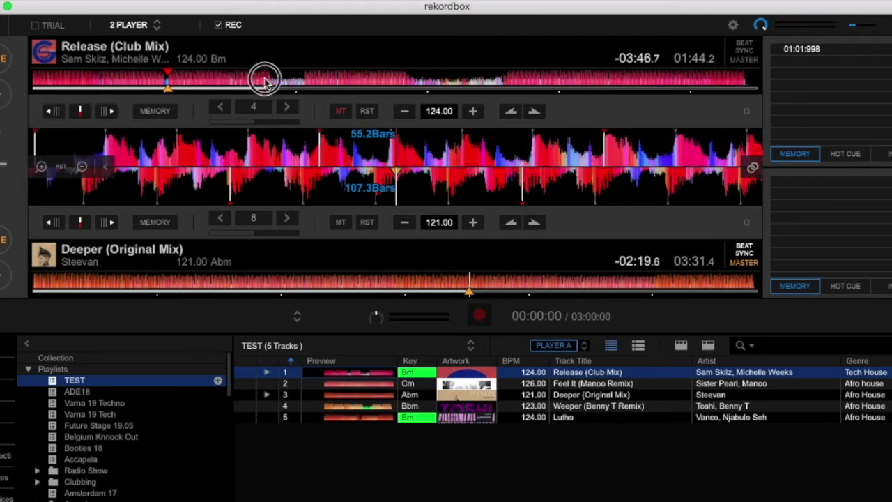
left_click(3, 100)
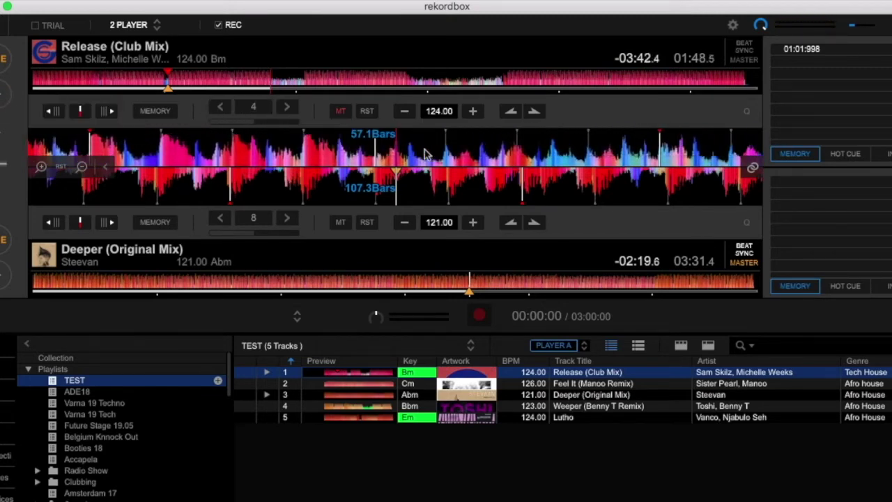
left_click_drag(398, 160, 422, 160)
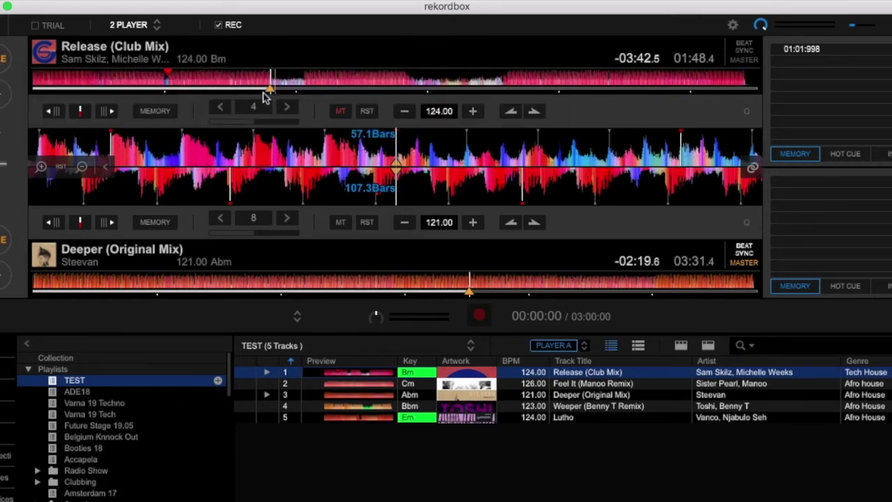
left_click(152, 114)
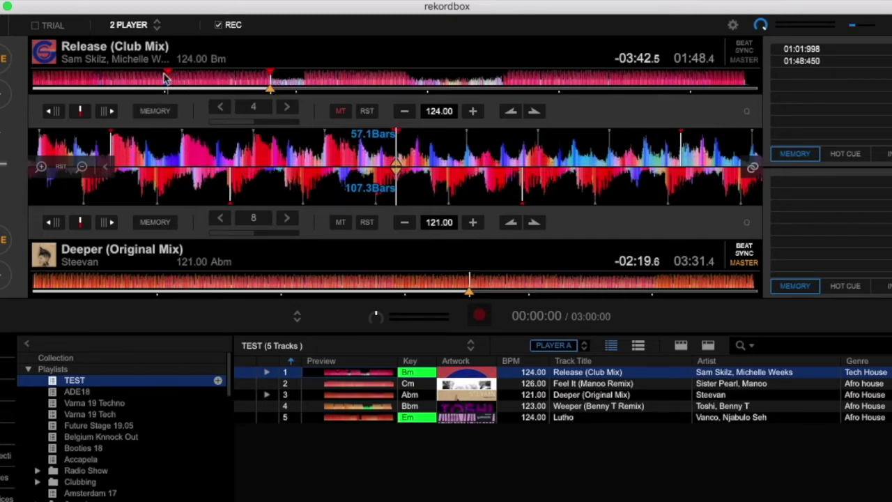
Step: Recall both memory cues of Release (Club Mix), naming the 01:48:450 cue Breakdown and the 01:01:998 cue Intro
left_click(817, 52)
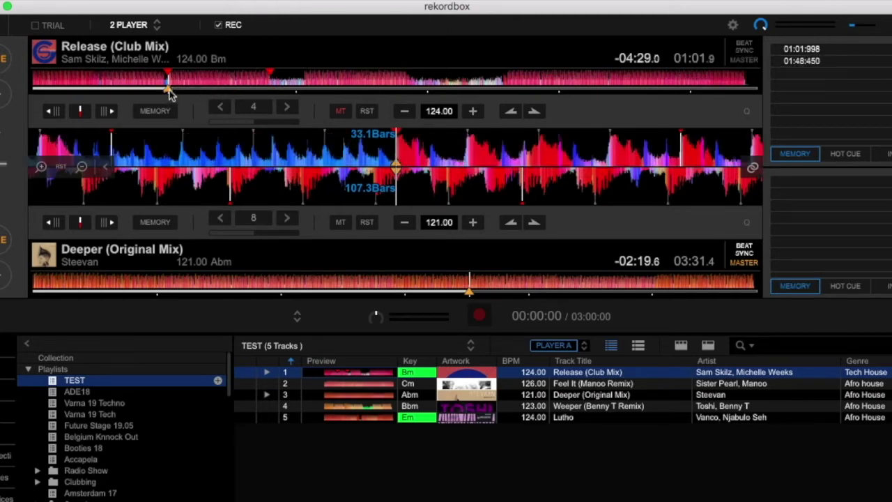
left_click(801, 61)
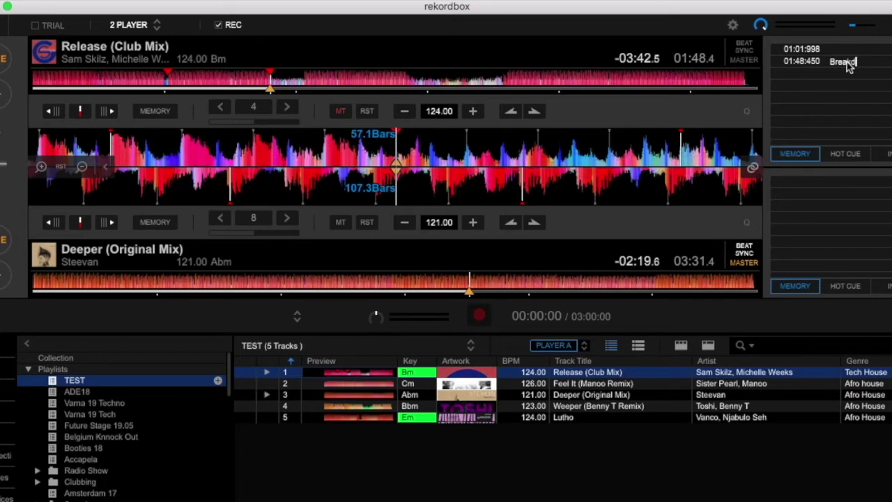
type("n")
key("Return")
left_click(853, 52)
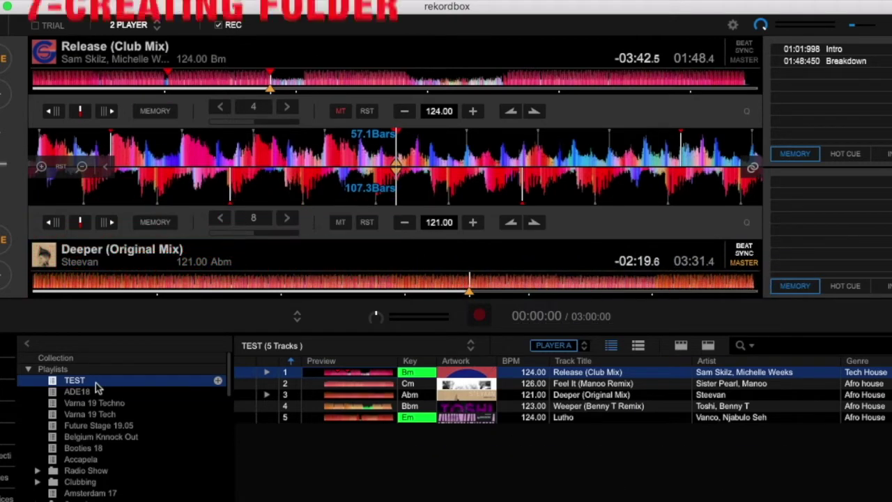
Step: Create a new playlist named Test 2 below the TEST playlist
left_click(217, 381)
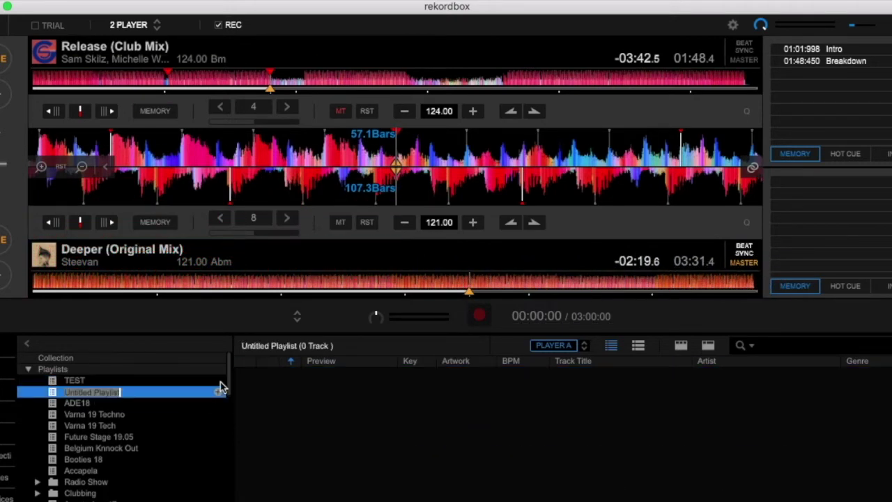
type("TEs")
key("Return")
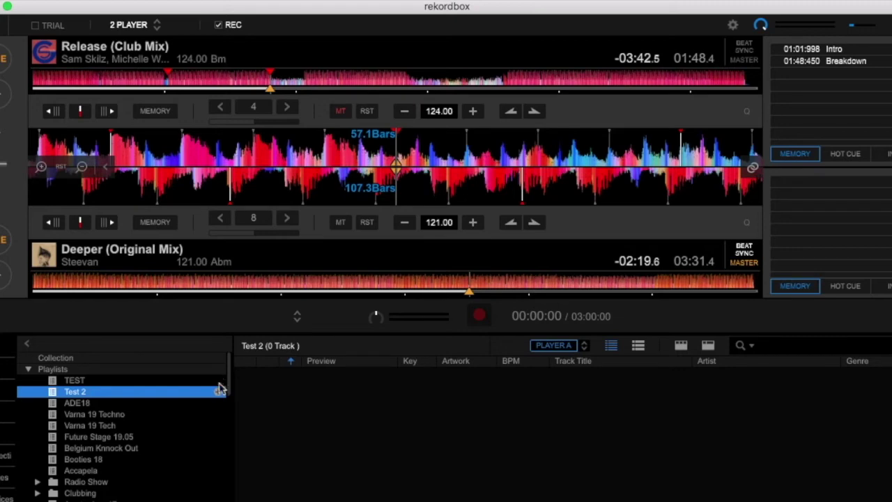
Step: Create another new playlist named Test3 below the Test 2 playlist
left_click(218, 393)
type("Test3")
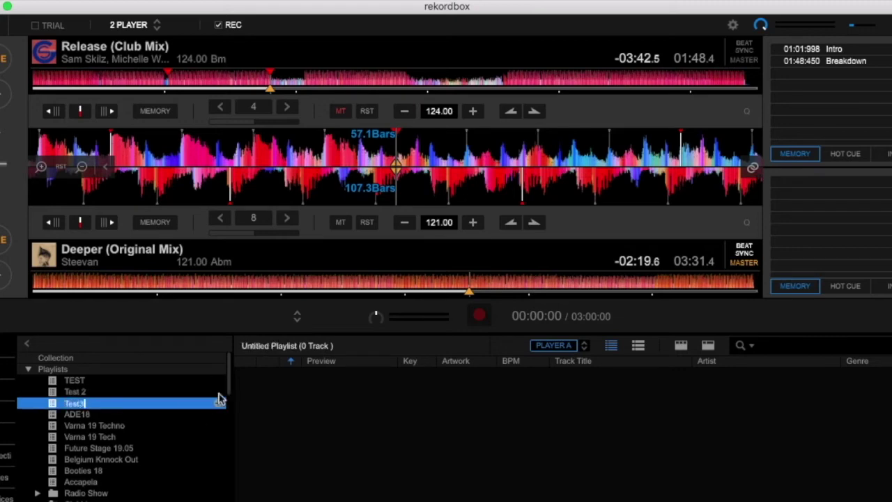
key("Return")
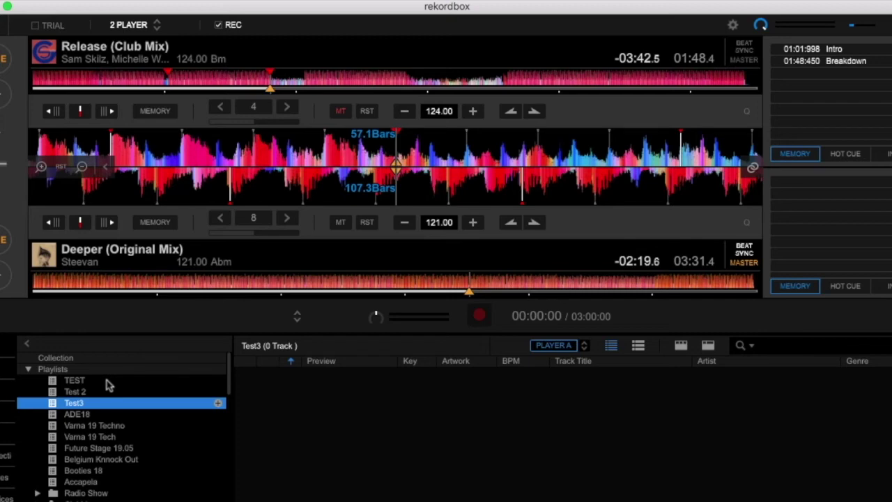
Step: Create a new folder named BIG TEST below the Test3 playlist
right_click(159, 407)
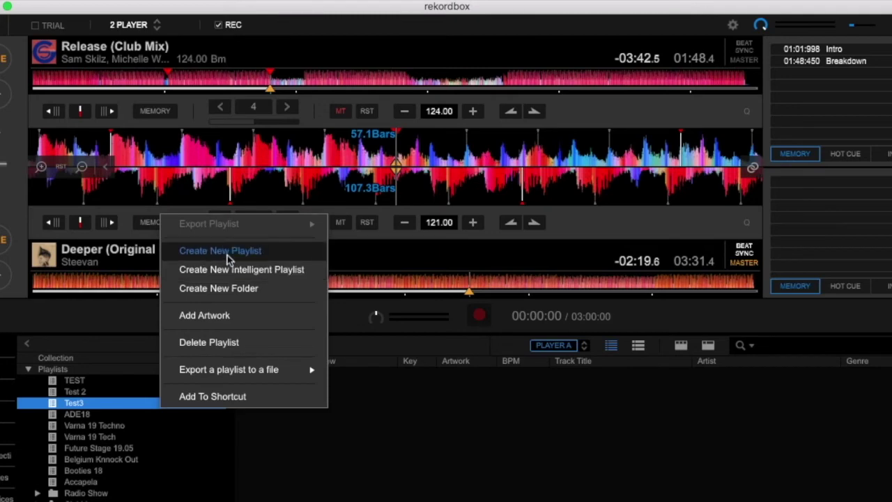
left_click(203, 293)
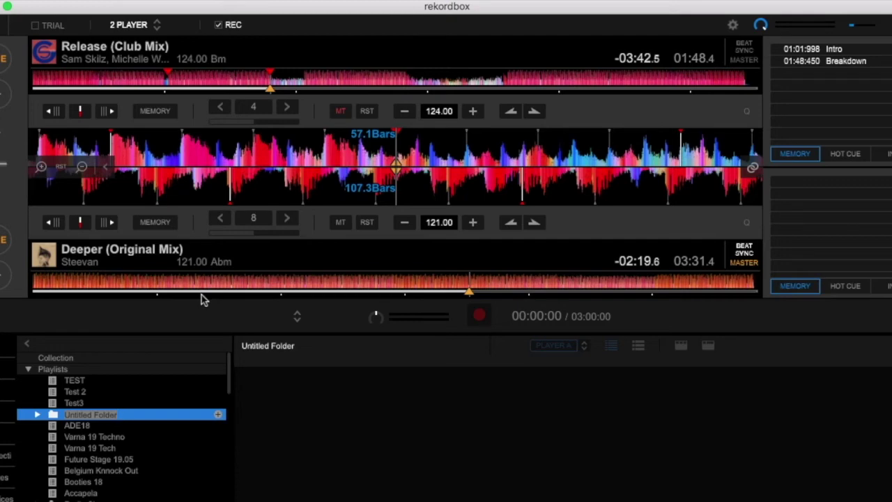
type("BIG TEST")
key("Return")
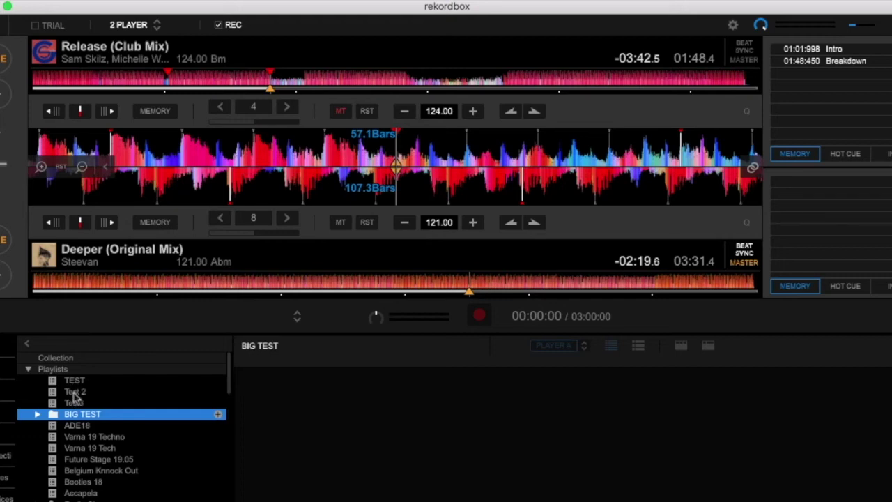
Step: Move the playlists TEST, Test 2 and Test3 into the BIG TEST folder
left_click_drag(57, 381, 74, 415)
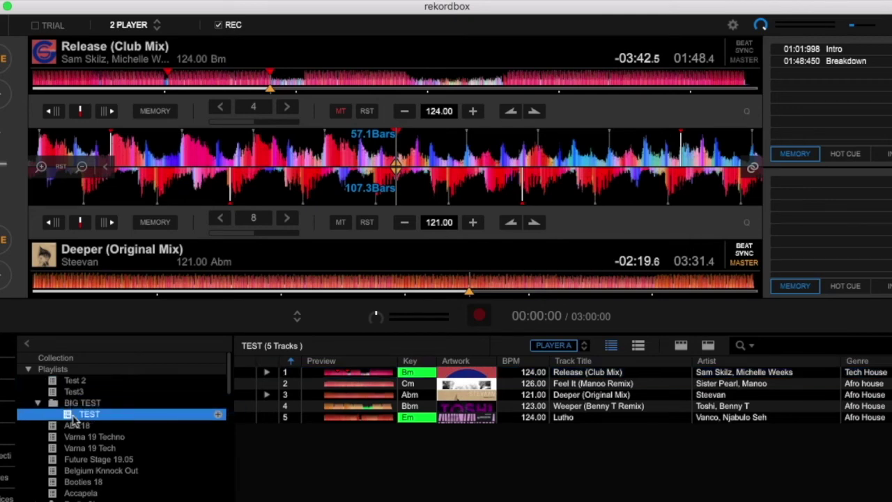
left_click_drag(54, 381, 73, 412)
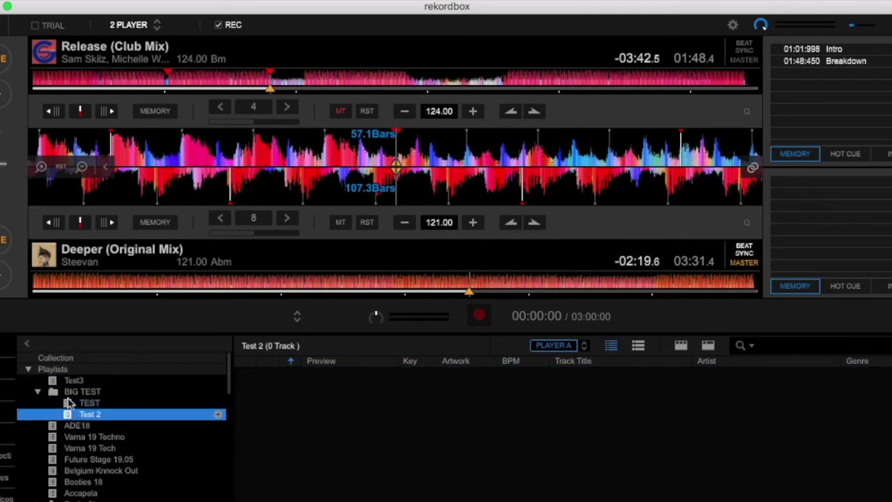
left_click_drag(54, 381, 68, 395)
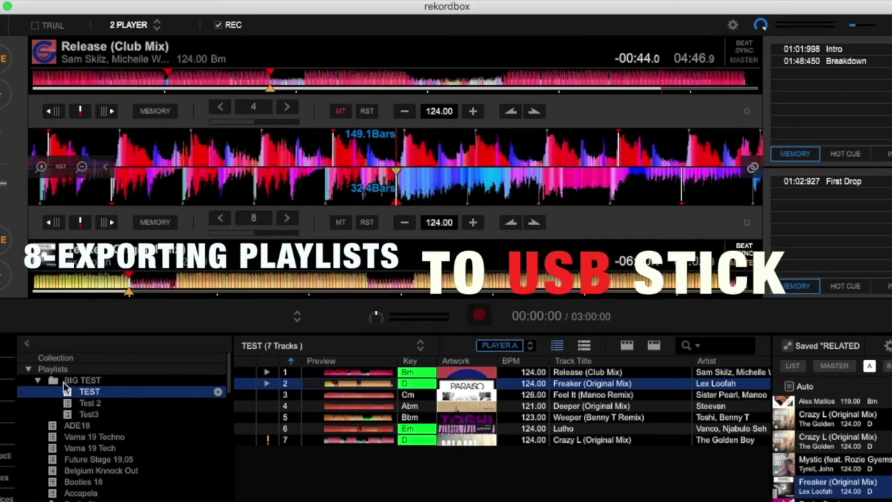
Step: Export the whole BIG TEST folder to the USB DISK device and acknowledge the hot cue compatibility notice
left_click(89, 381)
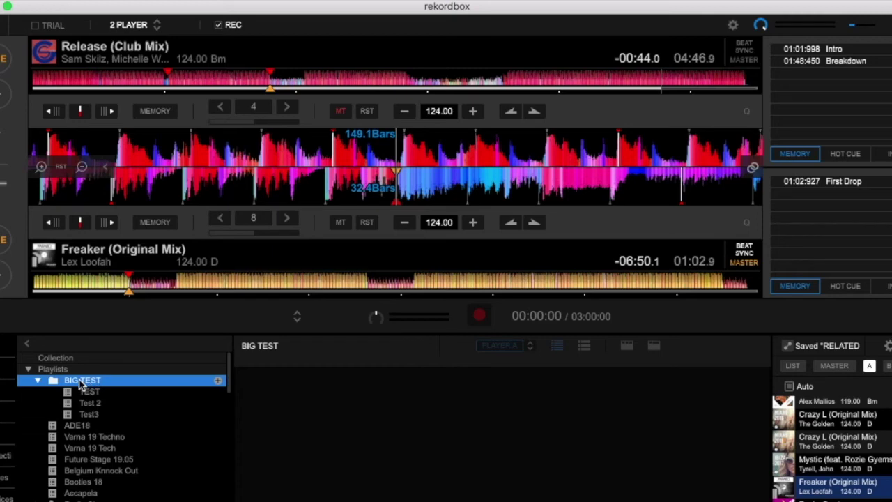
right_click(80, 384)
mouse_move(153, 230)
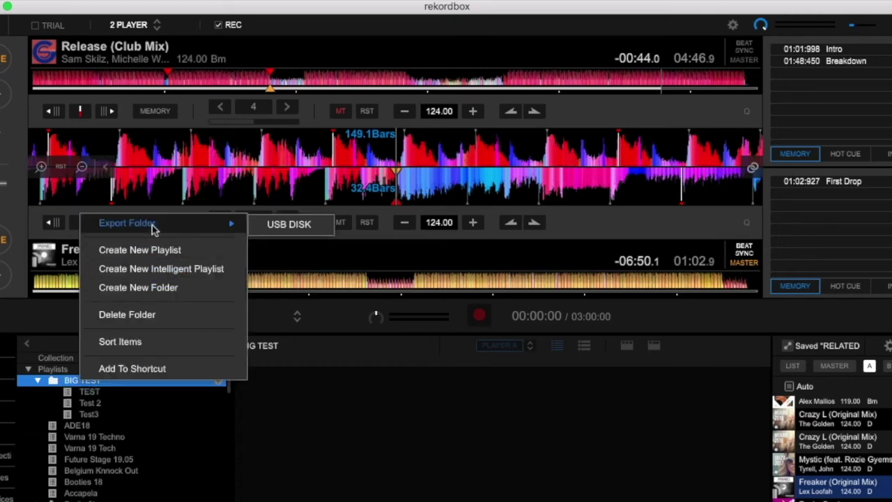
left_click(278, 232)
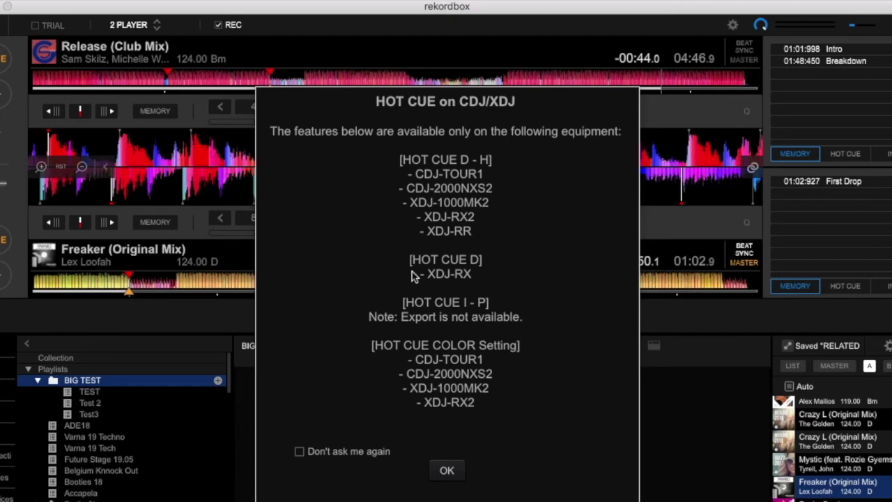
left_click(444, 471)
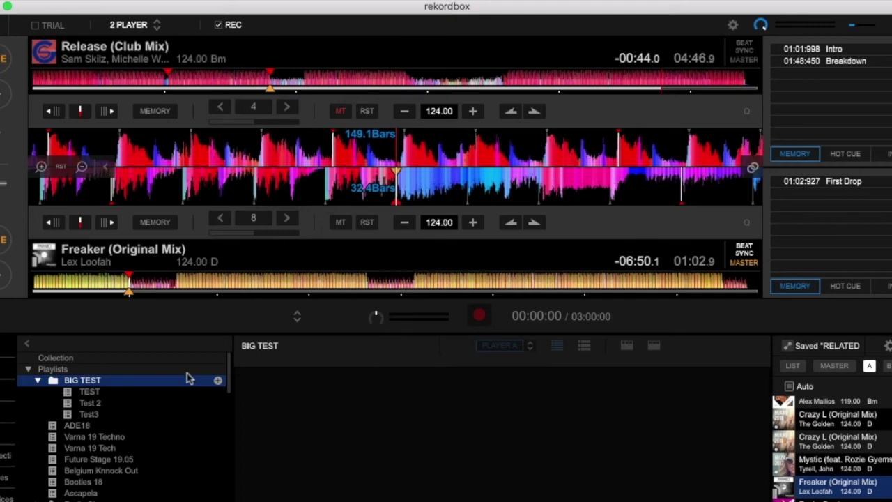
Step: View the Test 2 playlist and expand the USB DISK device's playlists down to the contents of its BIG TEST folder
left_click(89, 403)
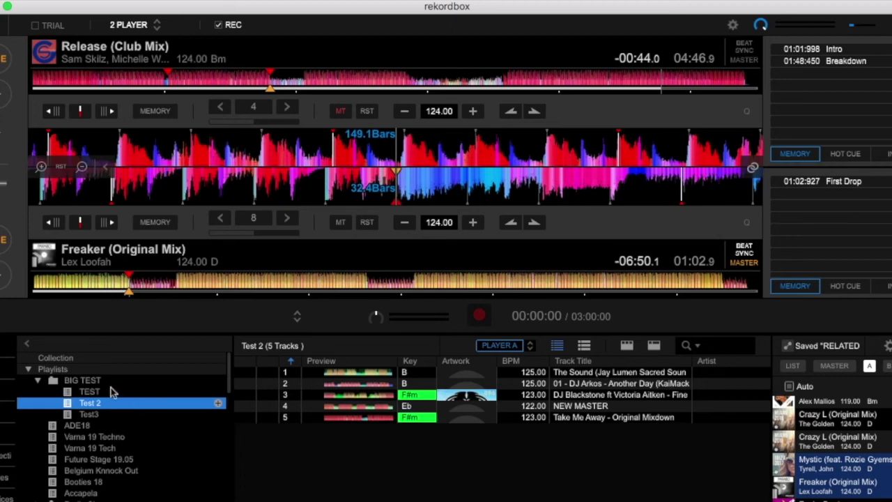
scroll(124, 421, "down", 15)
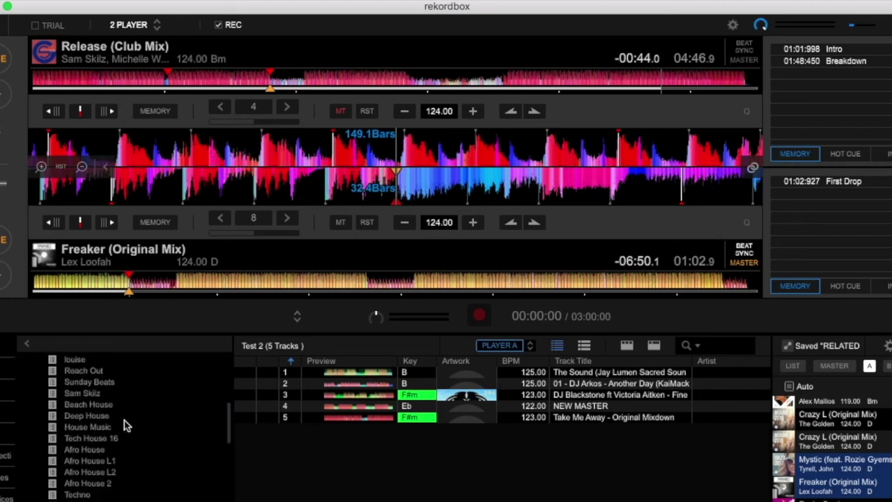
scroll(124, 420, "down", 10)
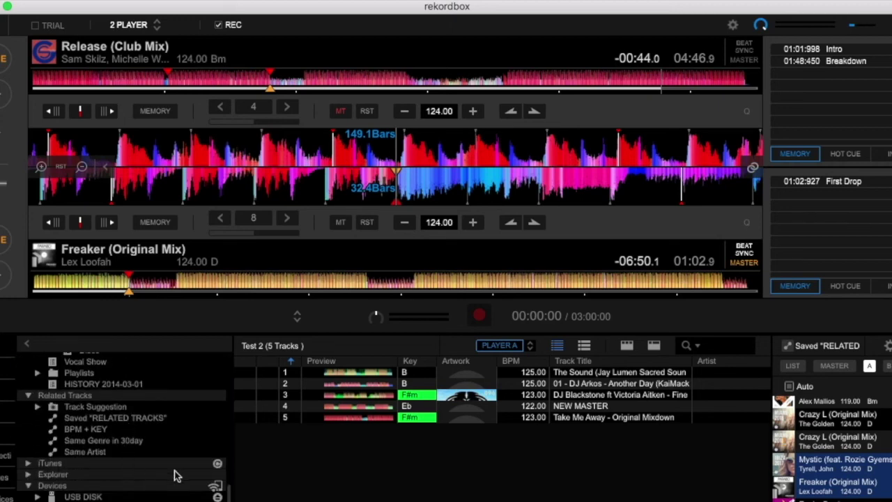
left_click(37, 496)
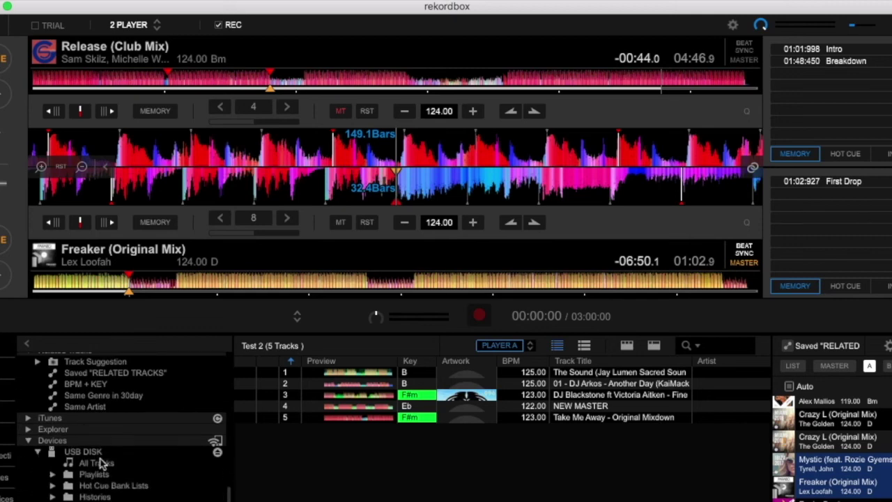
left_click(53, 474)
scroll(124, 460, "down", 2)
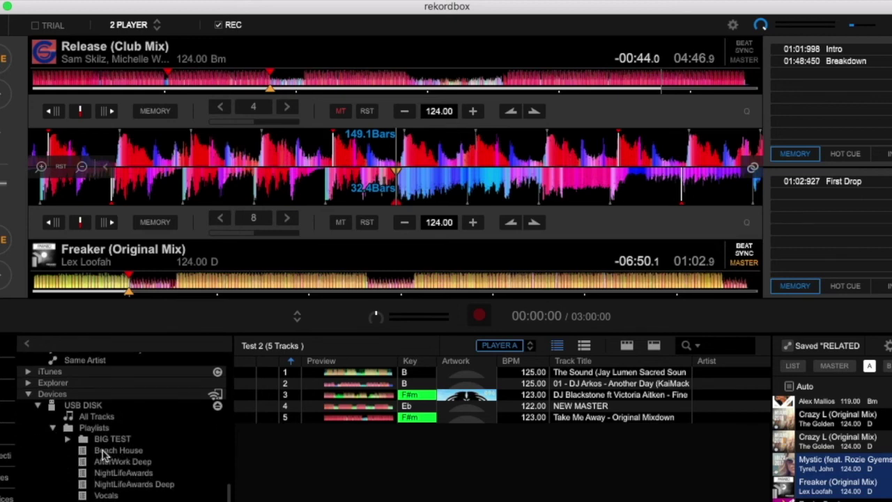
left_click(68, 444)
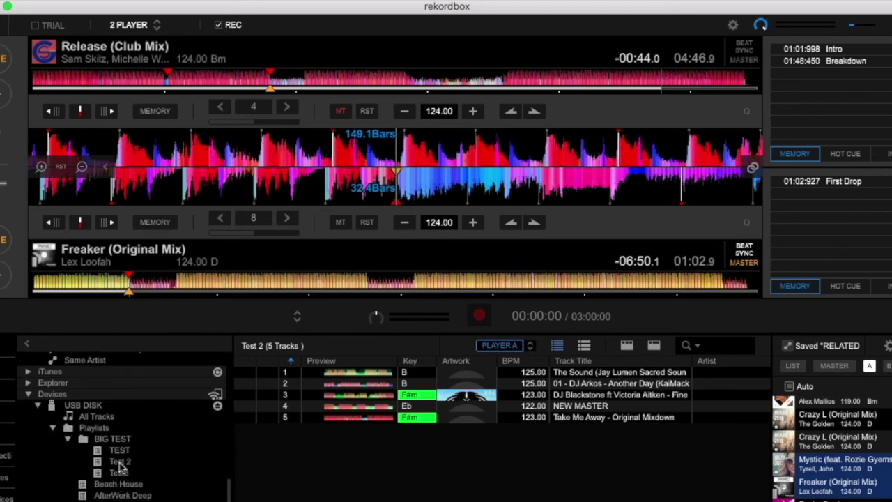
scroll(122, 462, "up", 1)
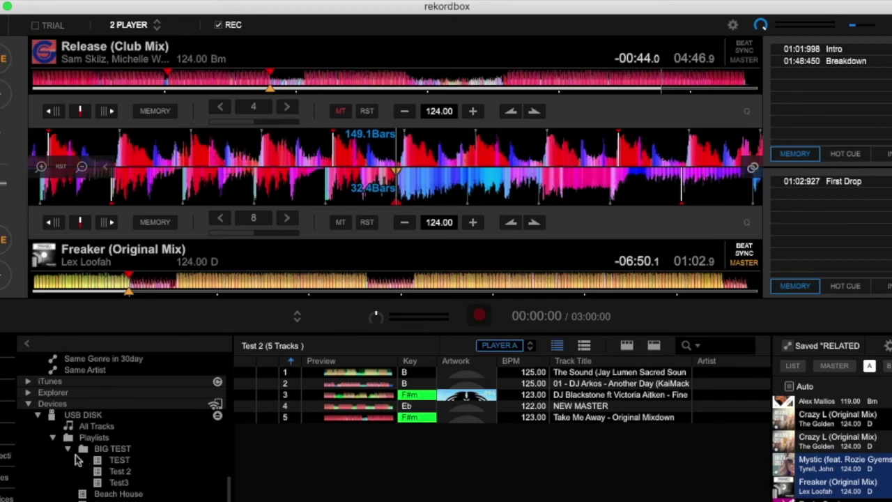